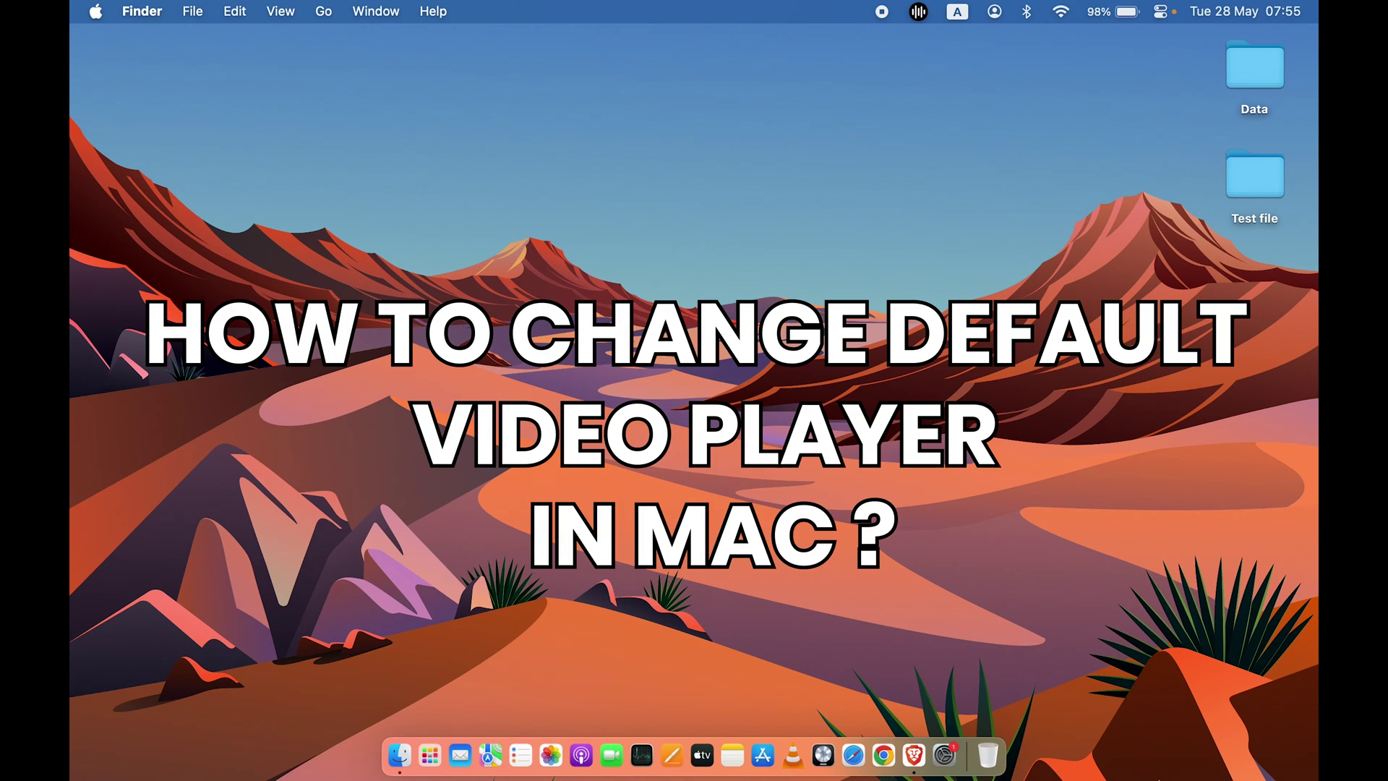
Step: Open the Test file folder and check its four videos: AAA.MP4, BBB.mp4, CCC.MOV and DDD.MOV
double_click(1257, 181)
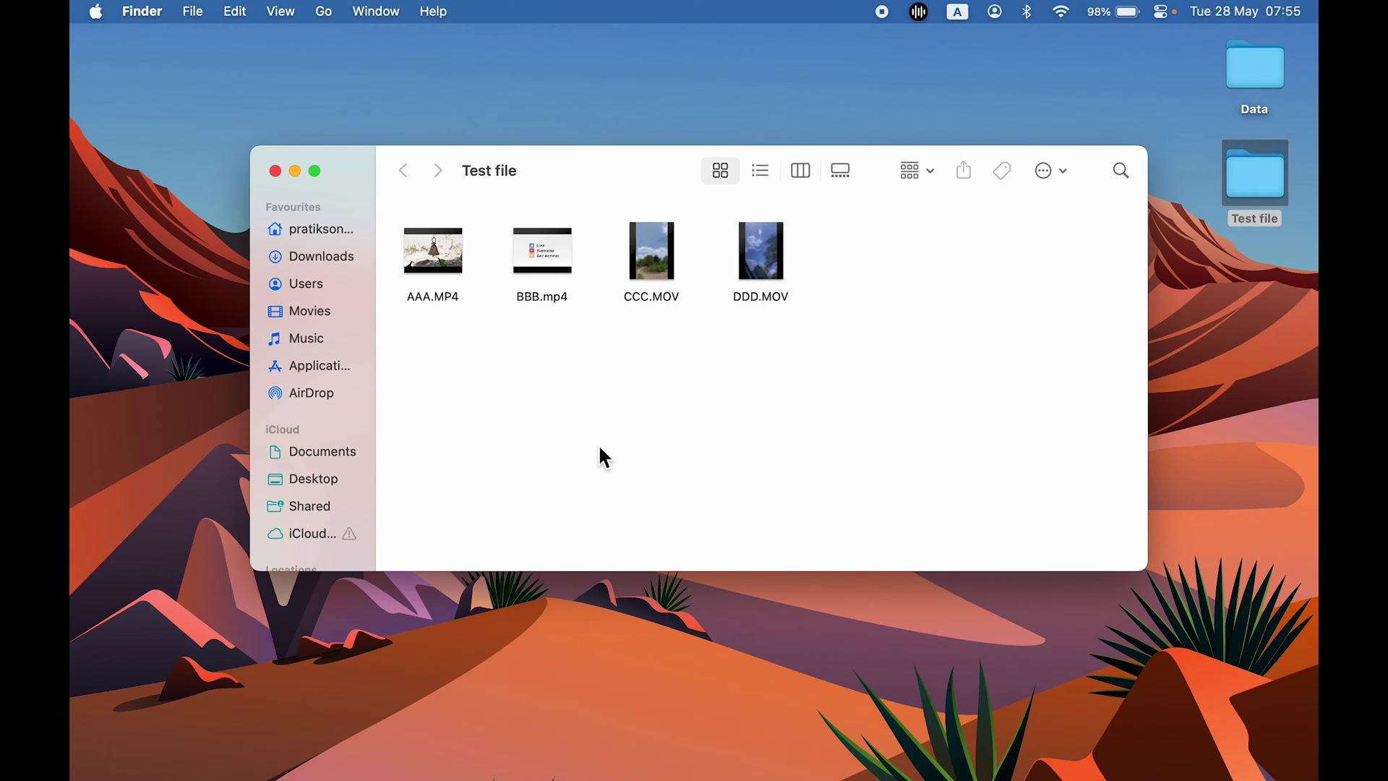
left_click_drag(558, 356, 429, 266)
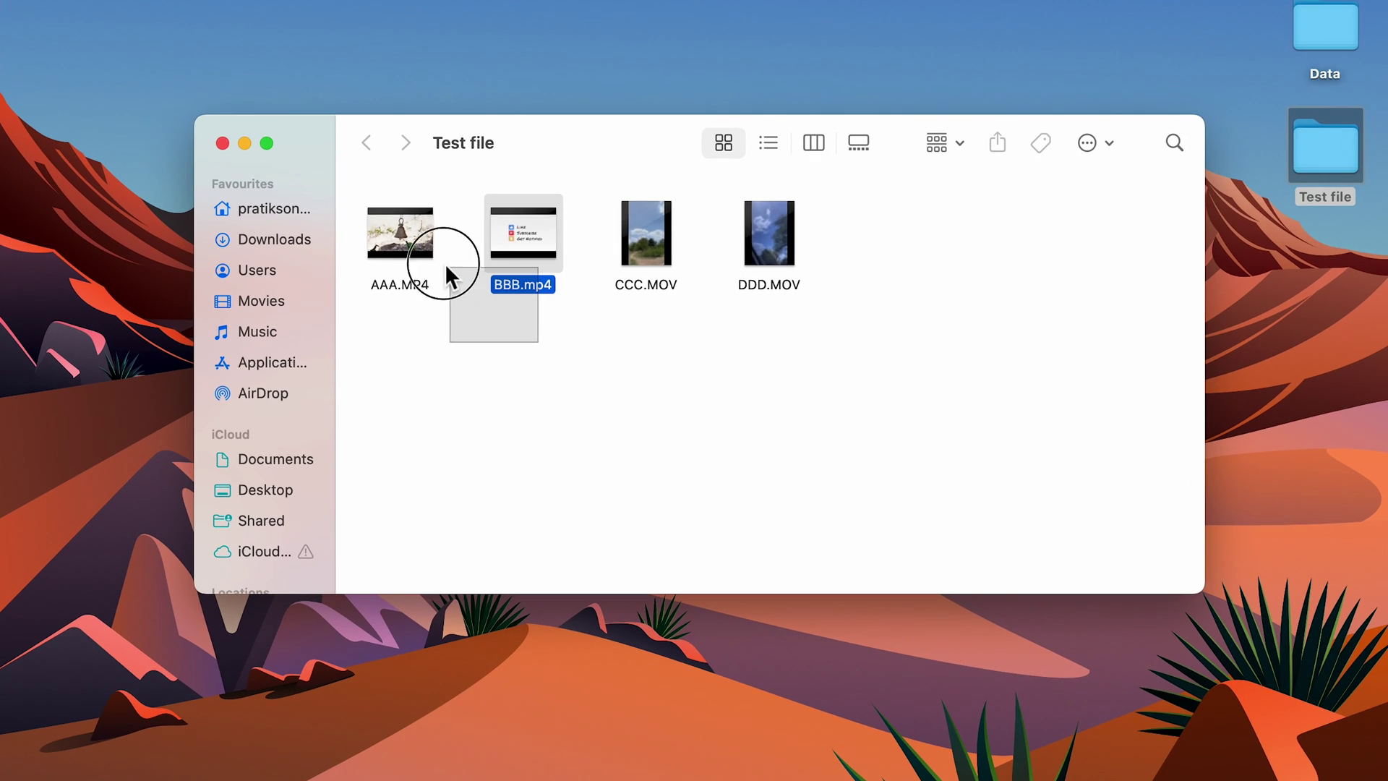
left_click_drag(800, 334, 657, 254)
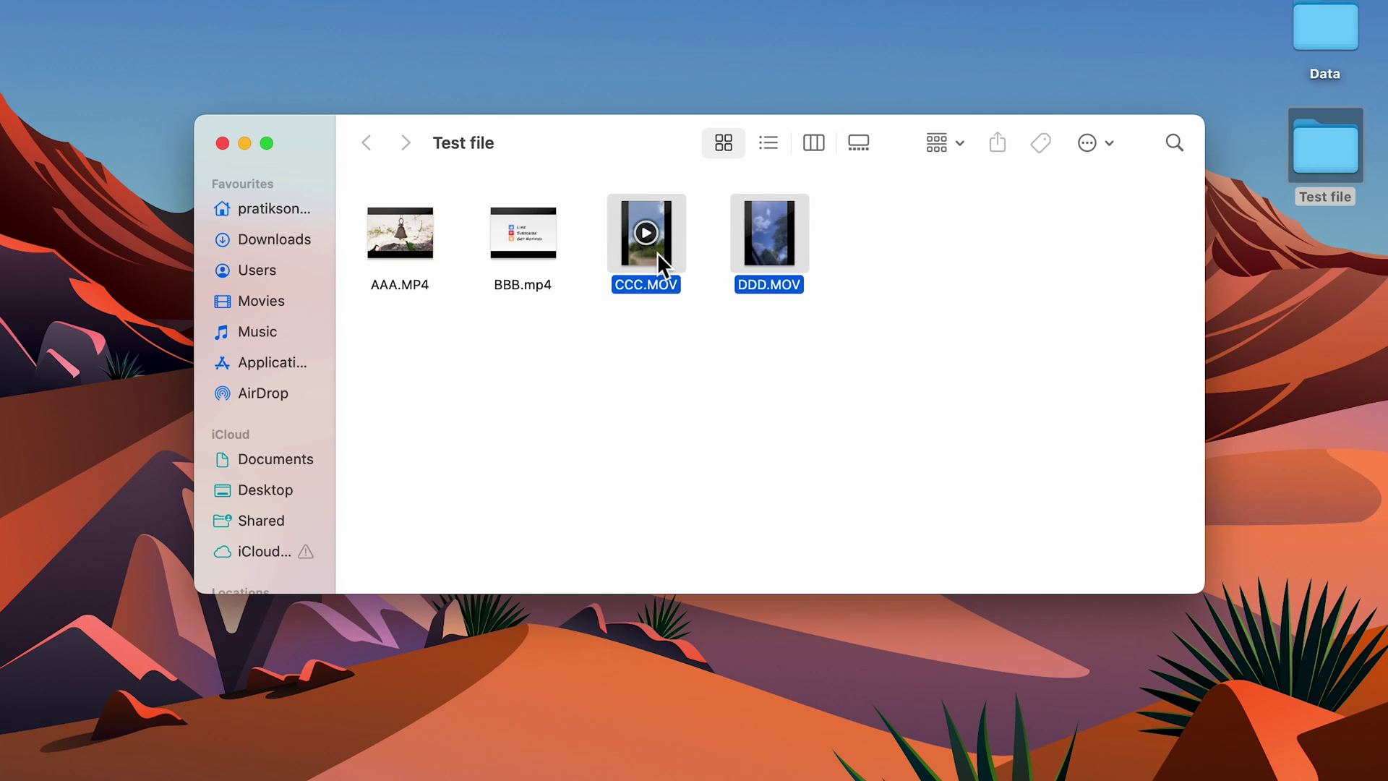
left_click(657, 371)
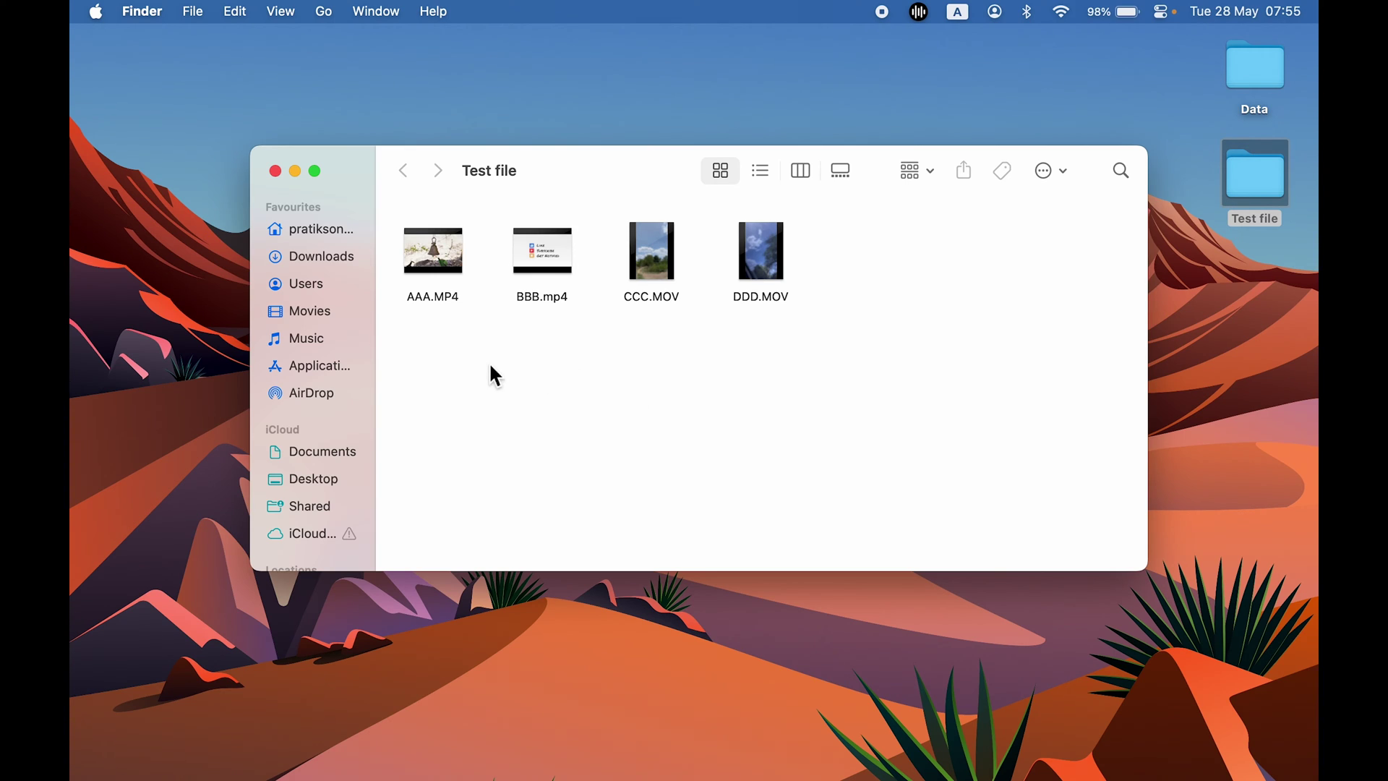
left_click(443, 311)
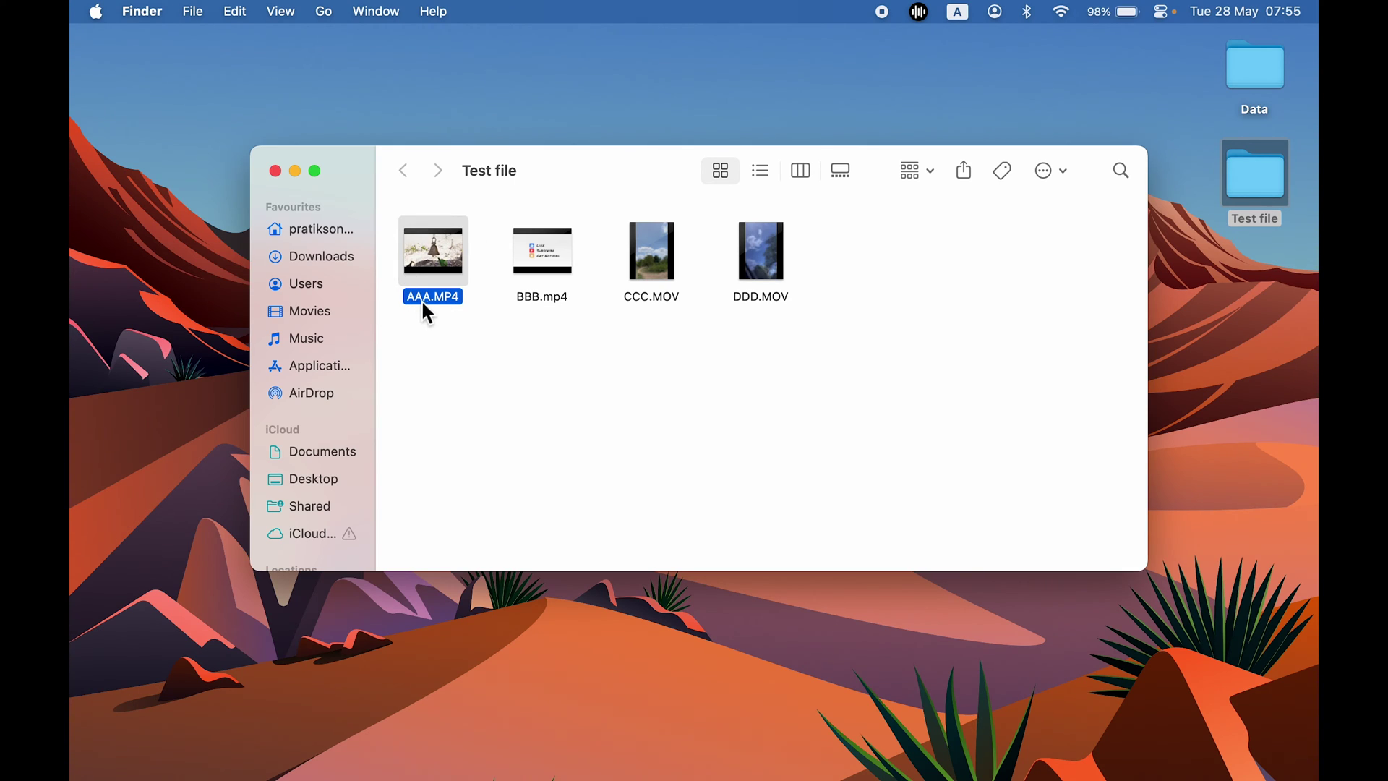
right_click(431, 310)
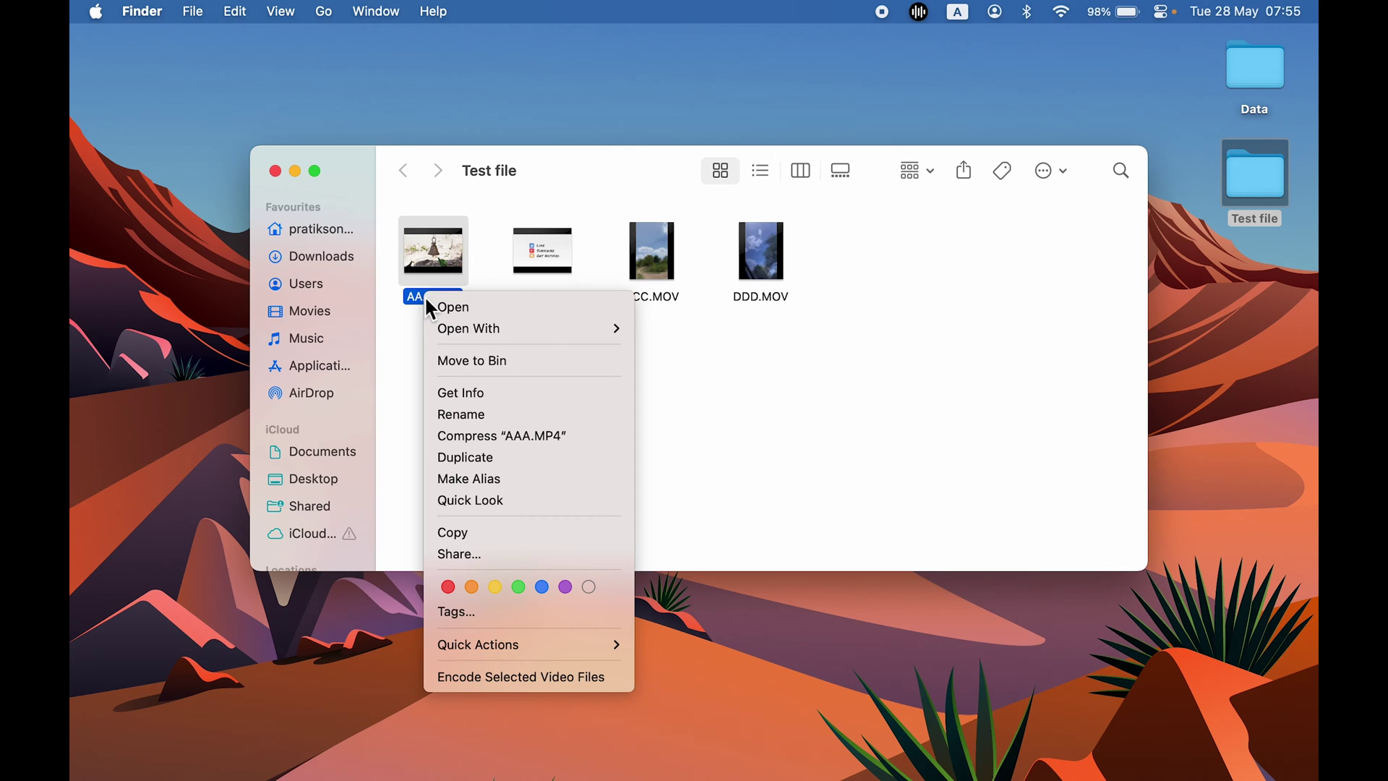
mouse_move(492, 333)
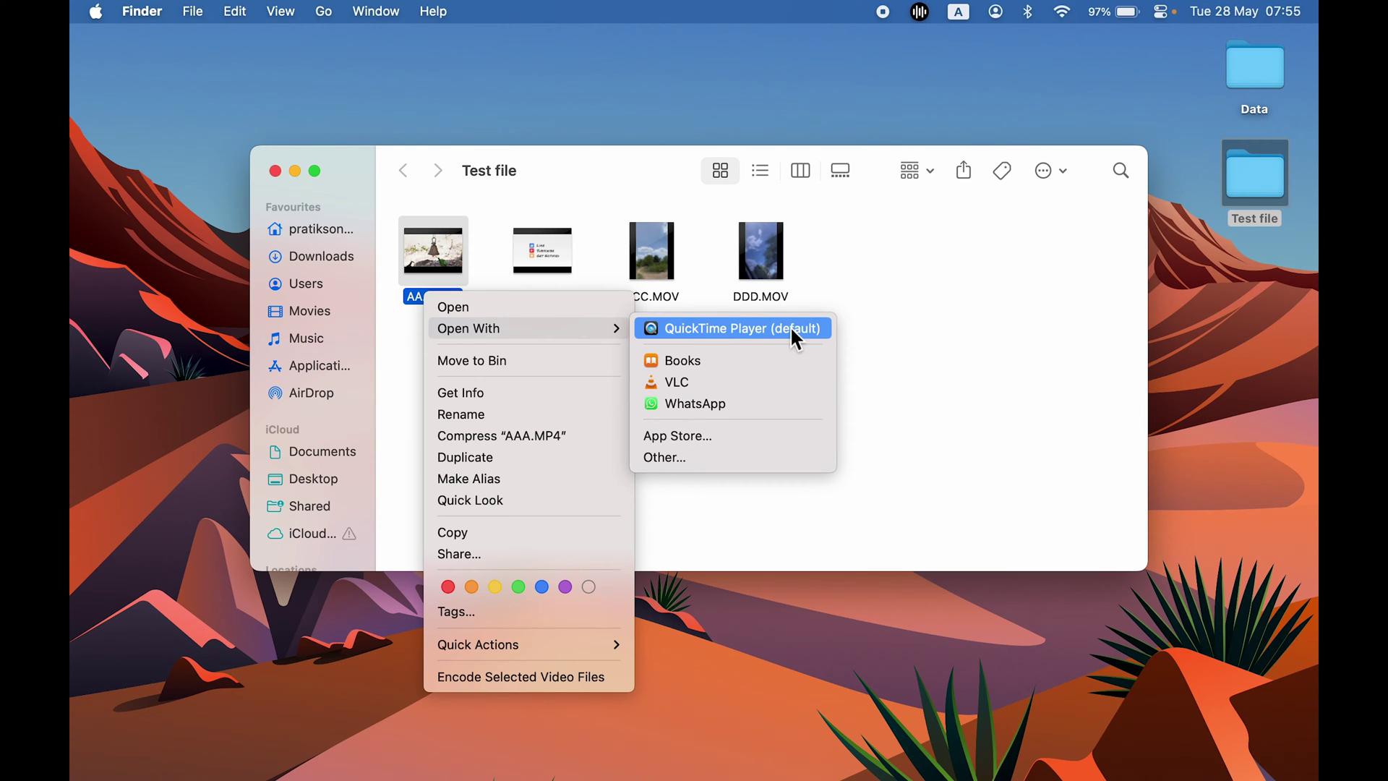
left_click(916, 338)
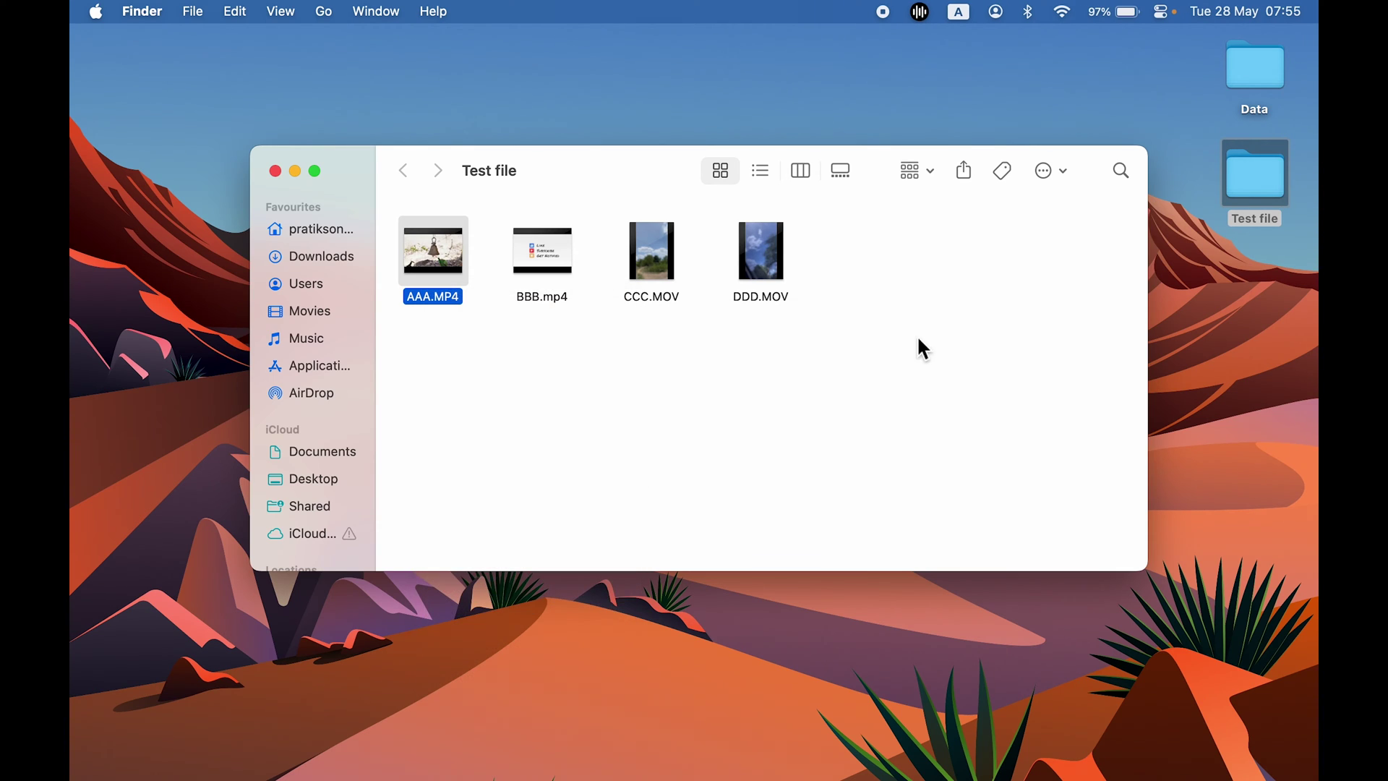
left_click(547, 420)
double_click(429, 295)
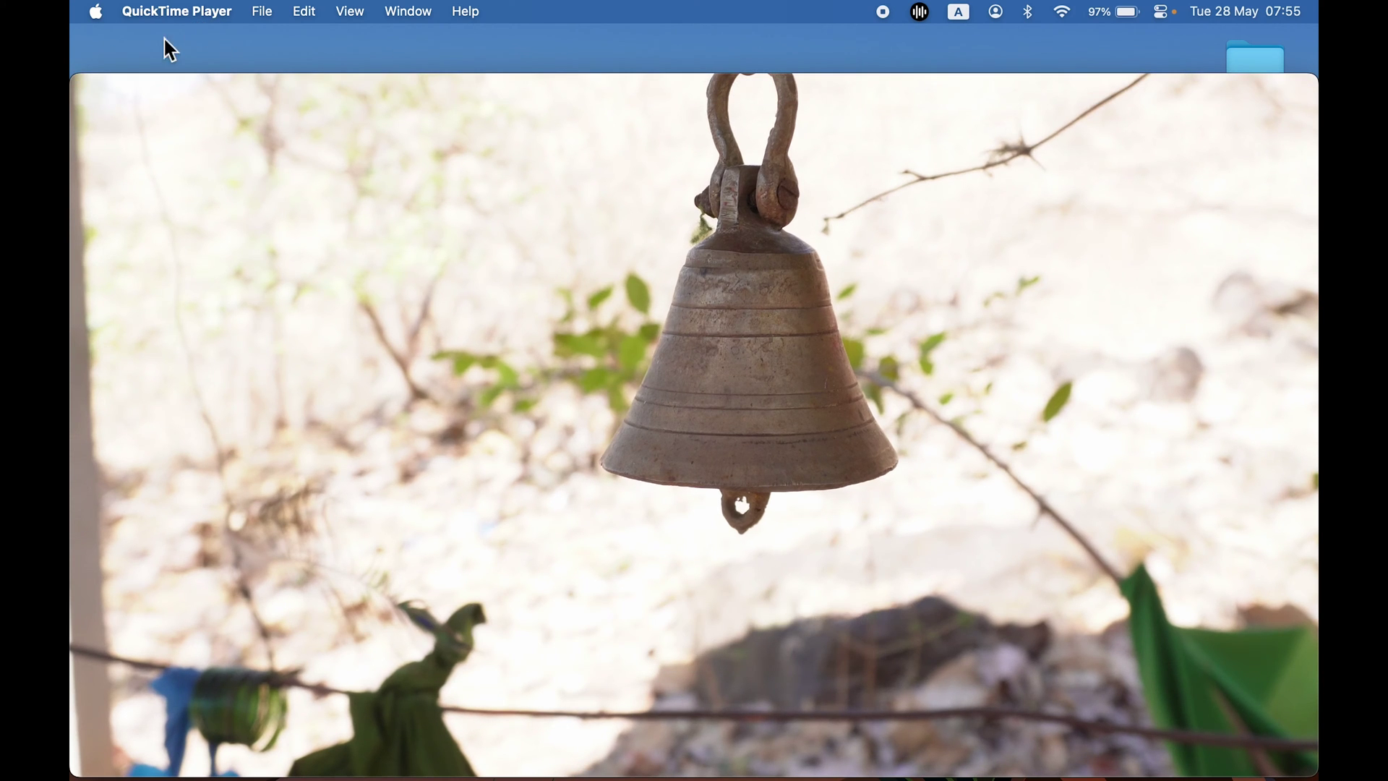
key("super+q")
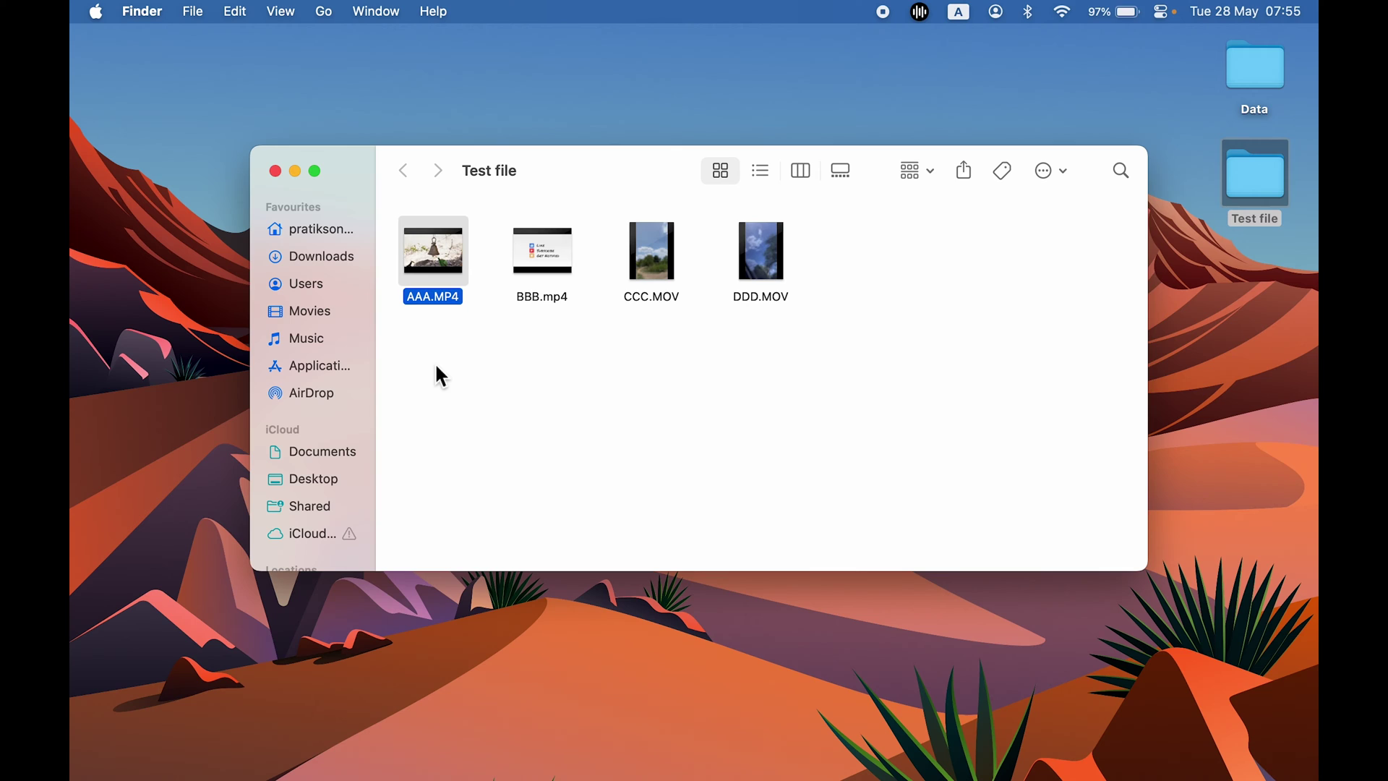
Step: Open AAA.MP4's Info panel with Cmd+I and move it to the screen's right side
left_click(436, 366)
left_click(425, 297)
right_click(425, 296)
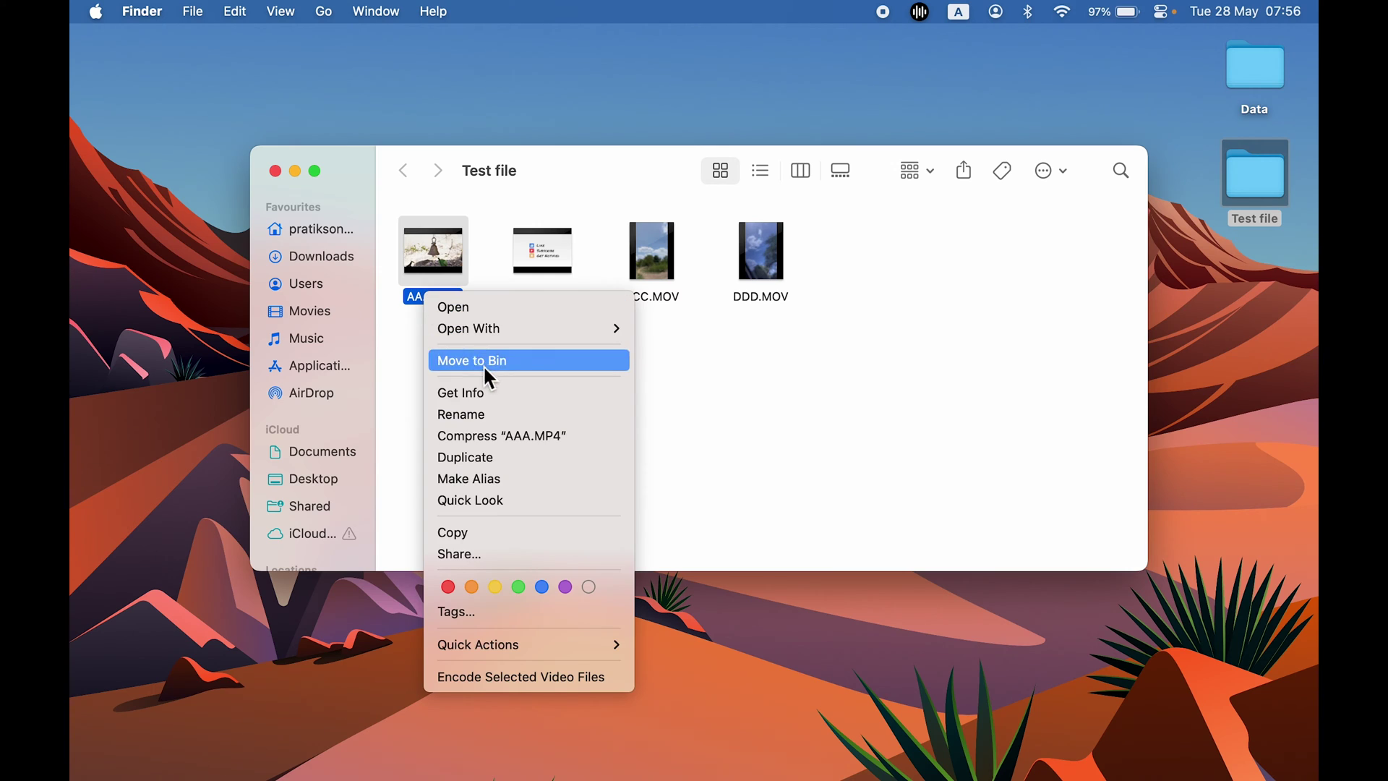
left_click(717, 425)
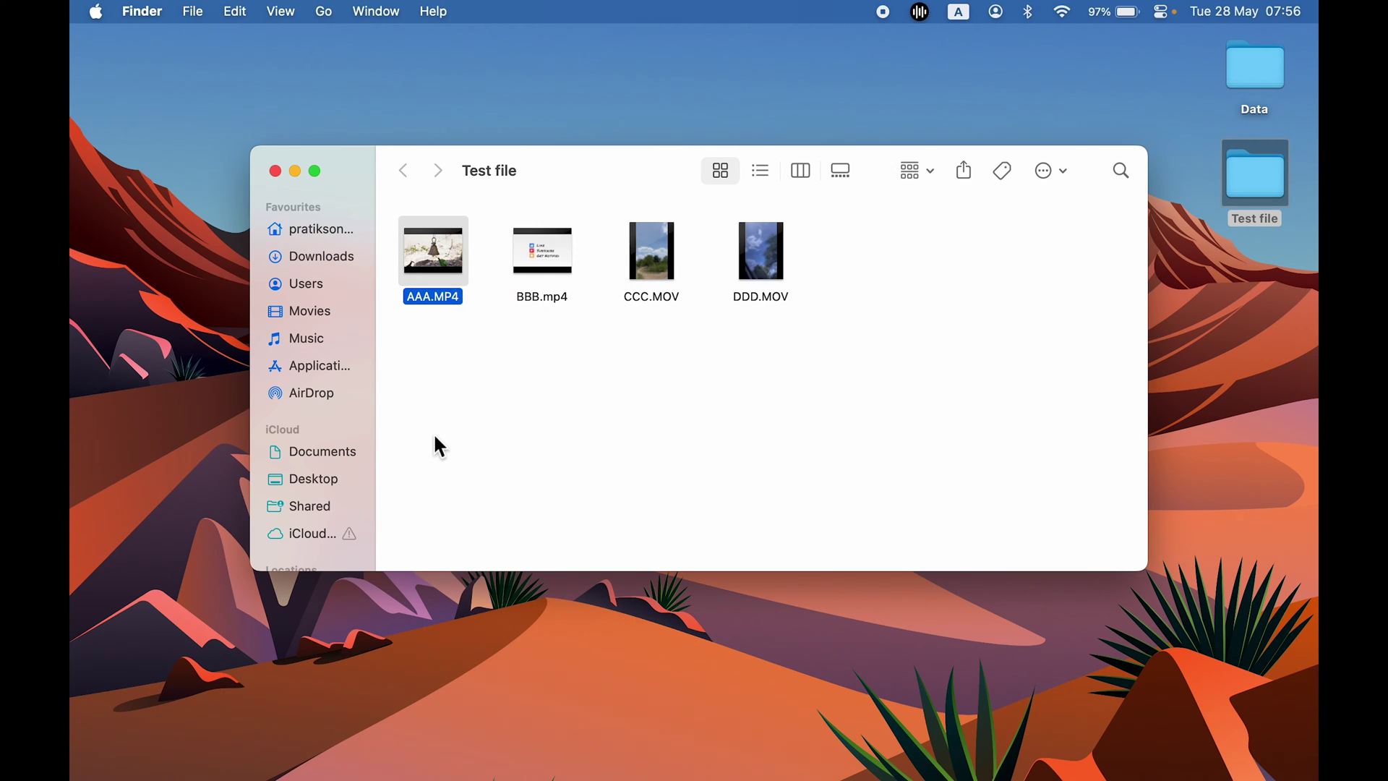
key("super+i")
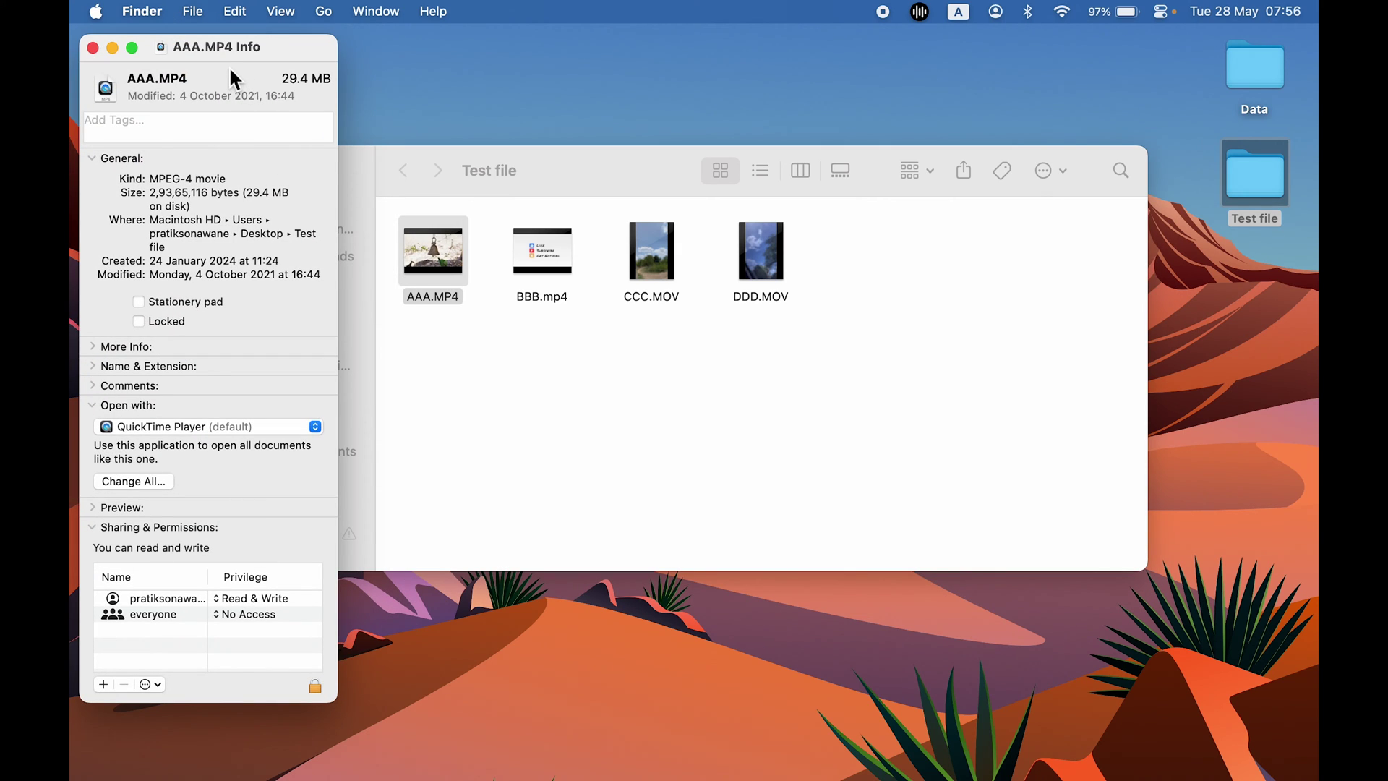
left_click_drag(229, 48, 988, 52)
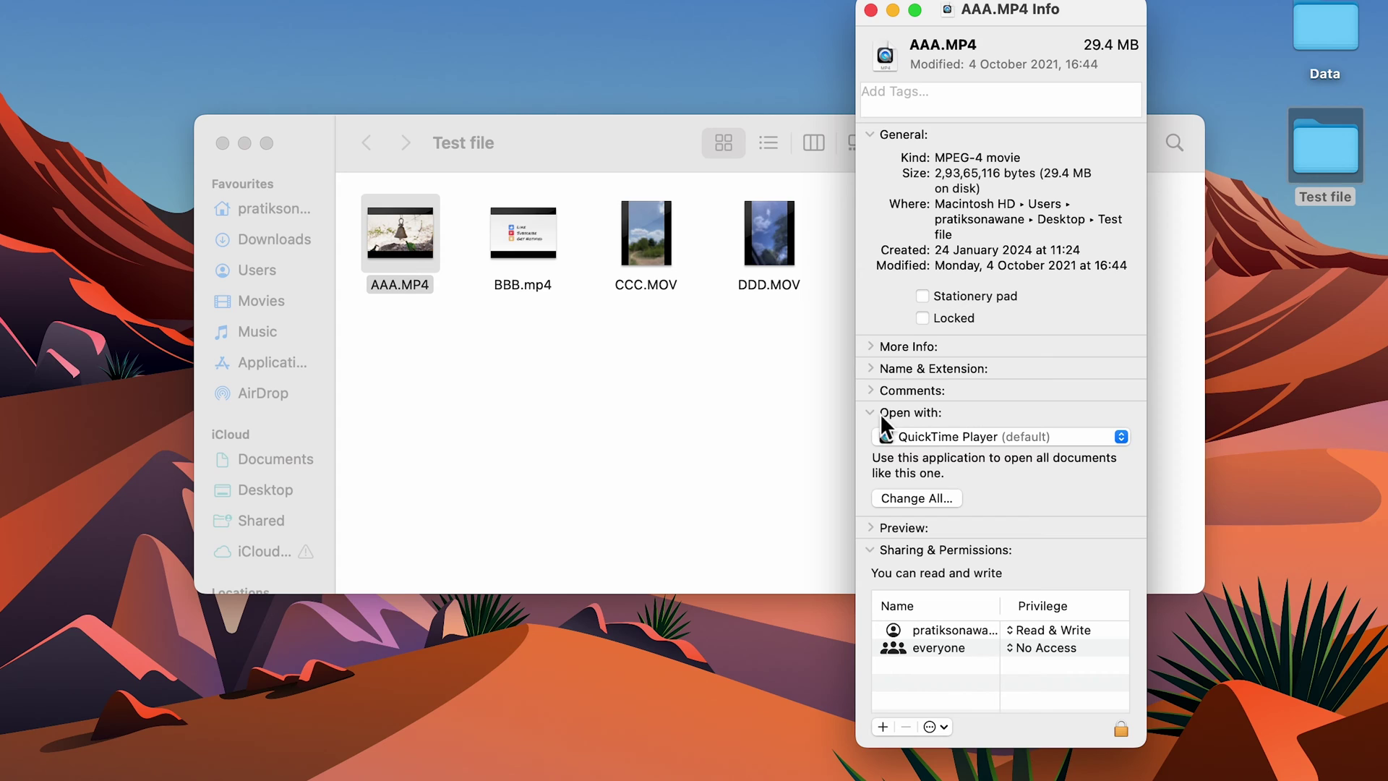
Step: Change AAA.MP4's Open with app from QuickTime Player to VLC
left_click(881, 412)
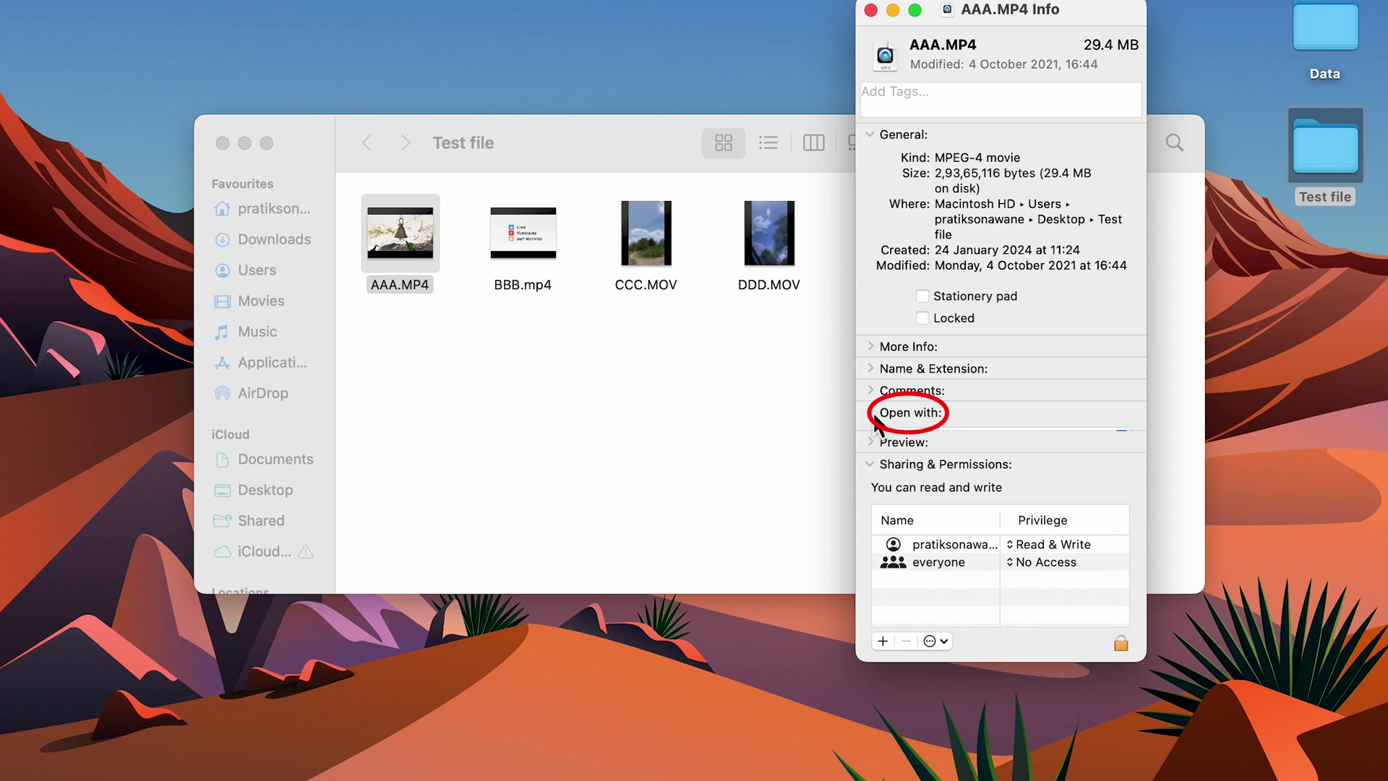
left_click(871, 412)
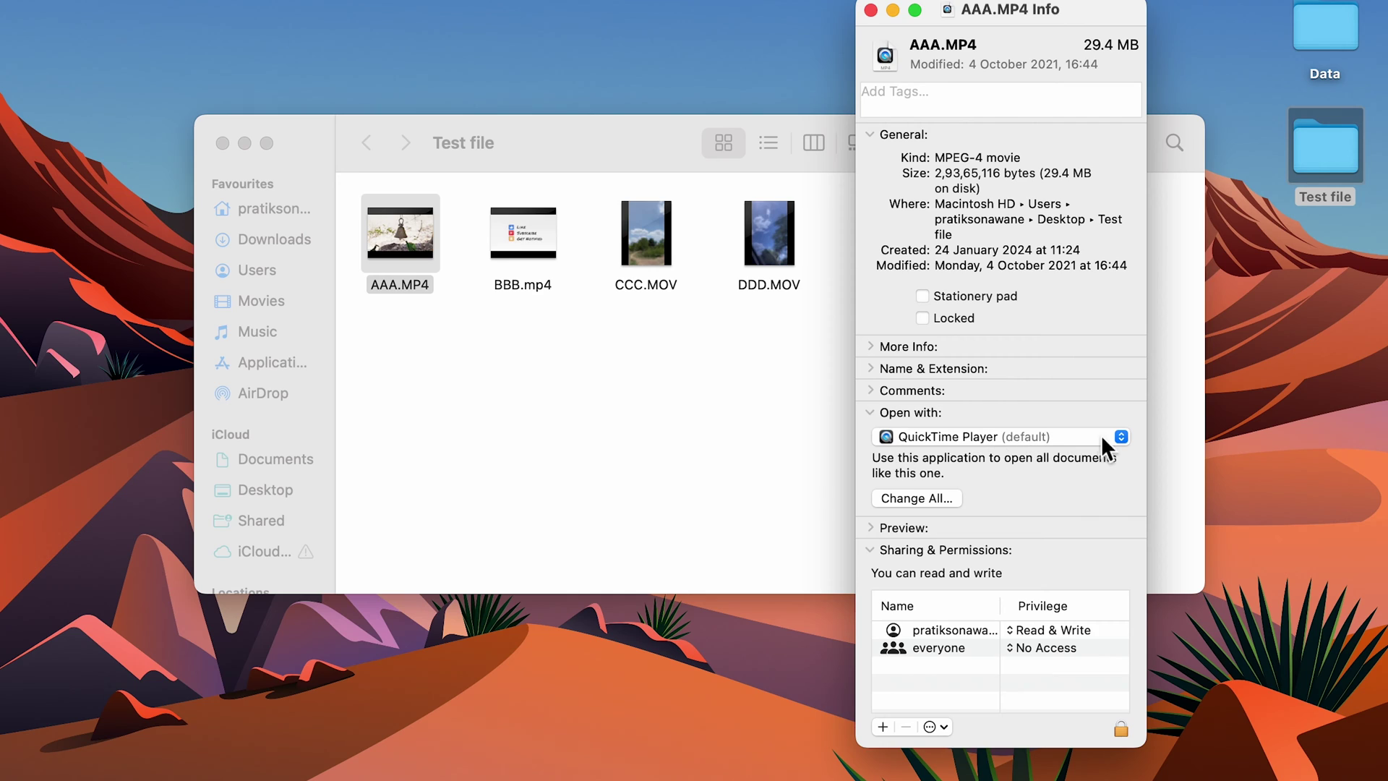
left_click(1087, 438)
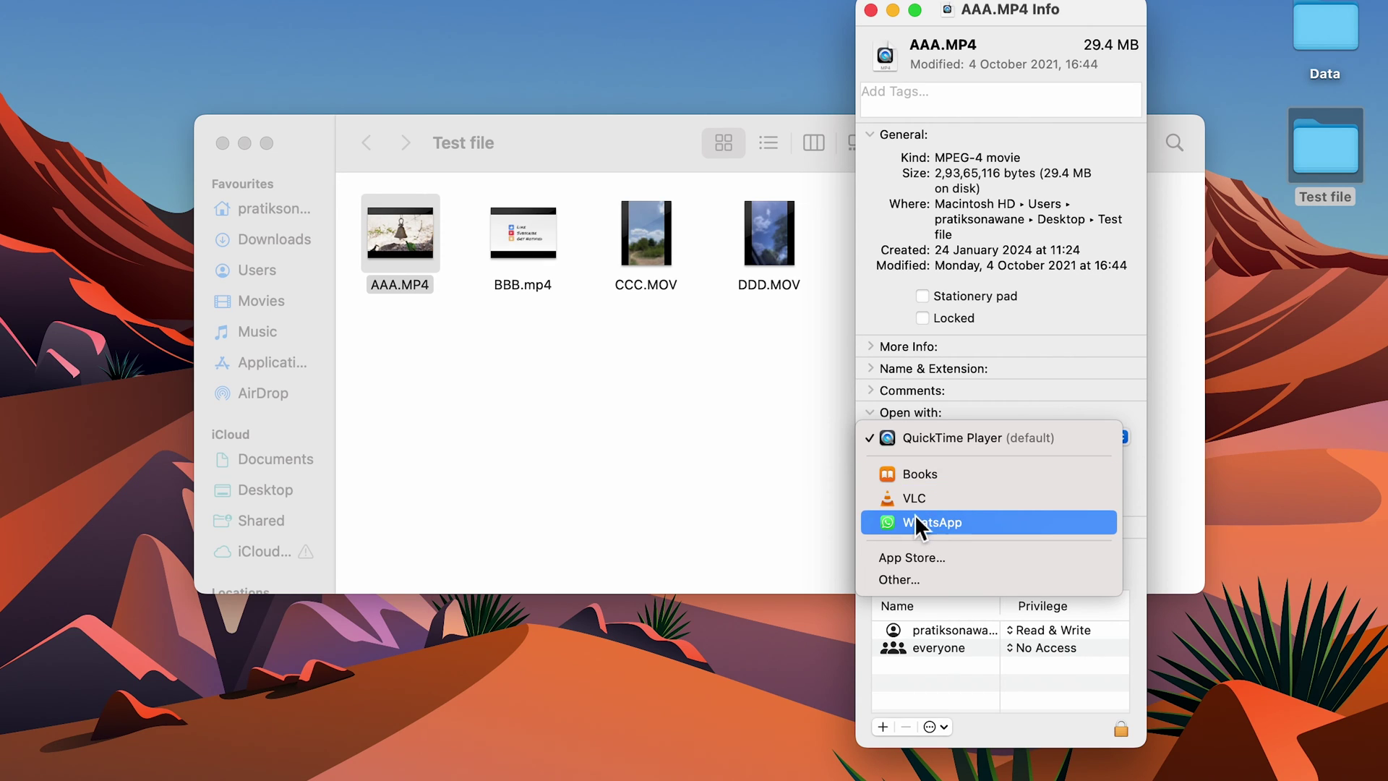
left_click(934, 503)
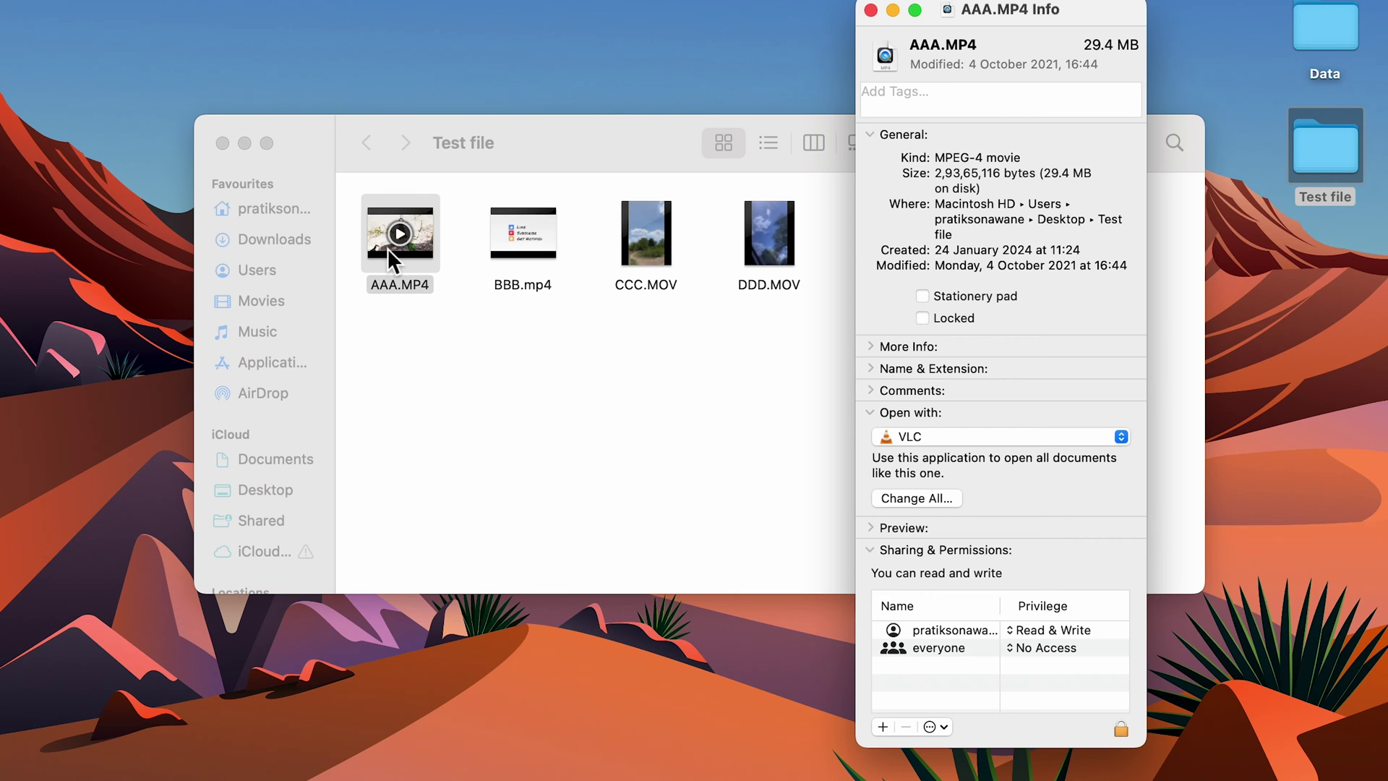
Step: Close the Info panel and confirm AAA.MP4 now plays in VLC, then quit VLC
left_click(871, 10)
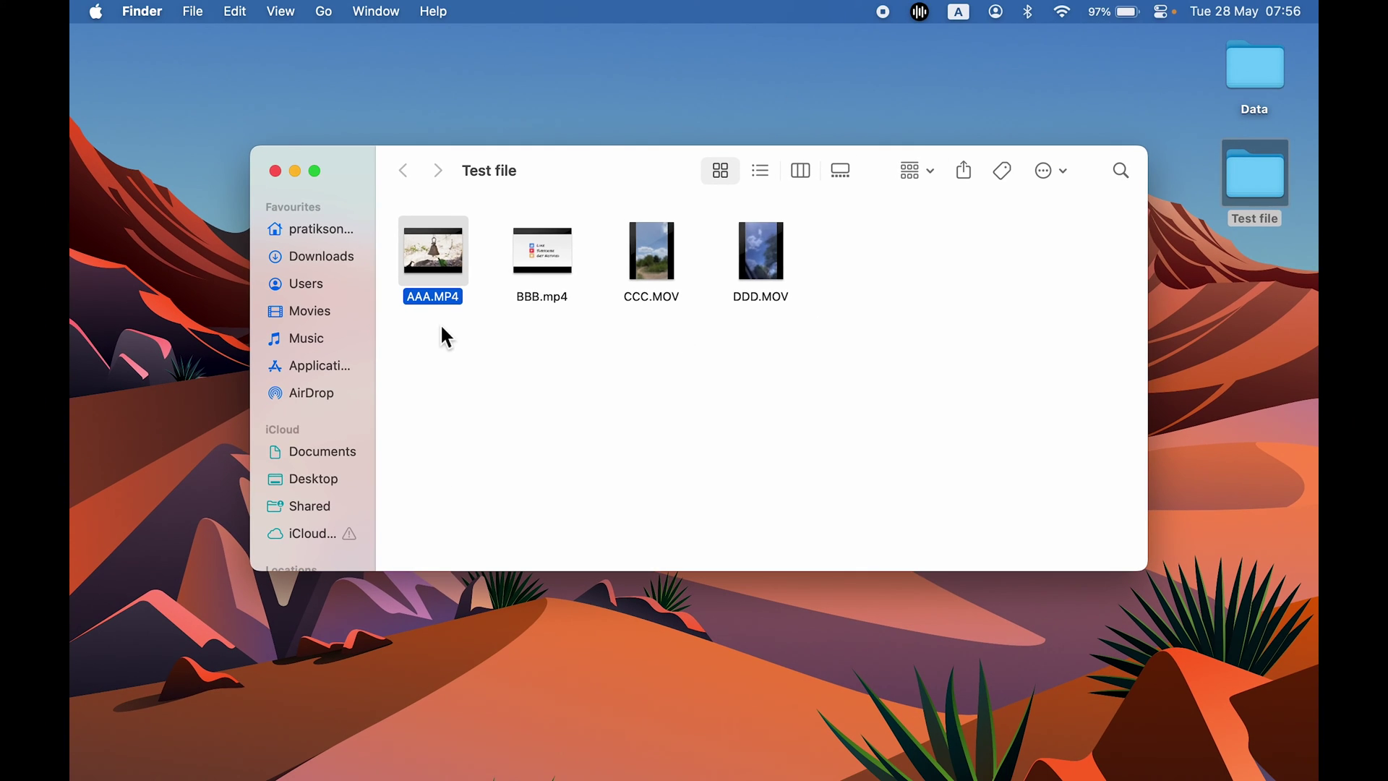
left_click(417, 330)
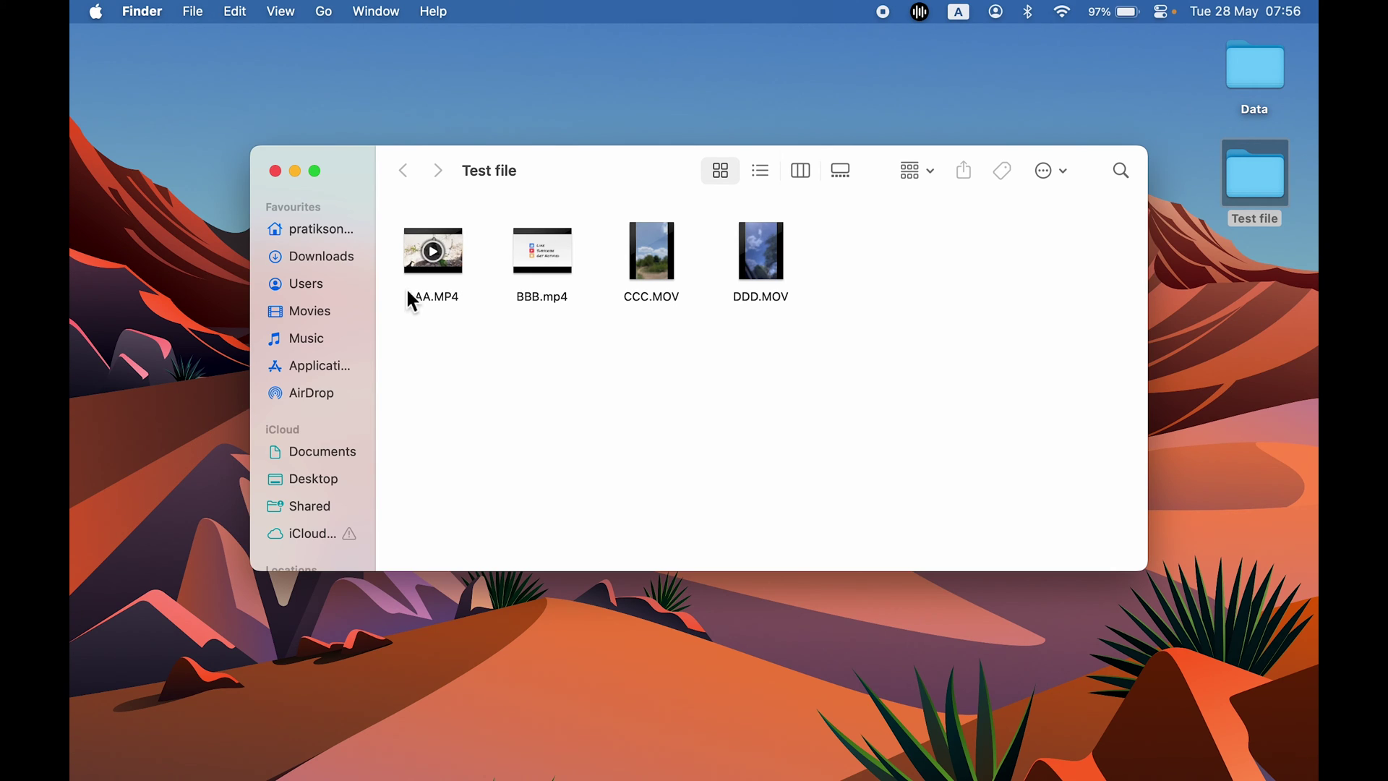
left_click(426, 301)
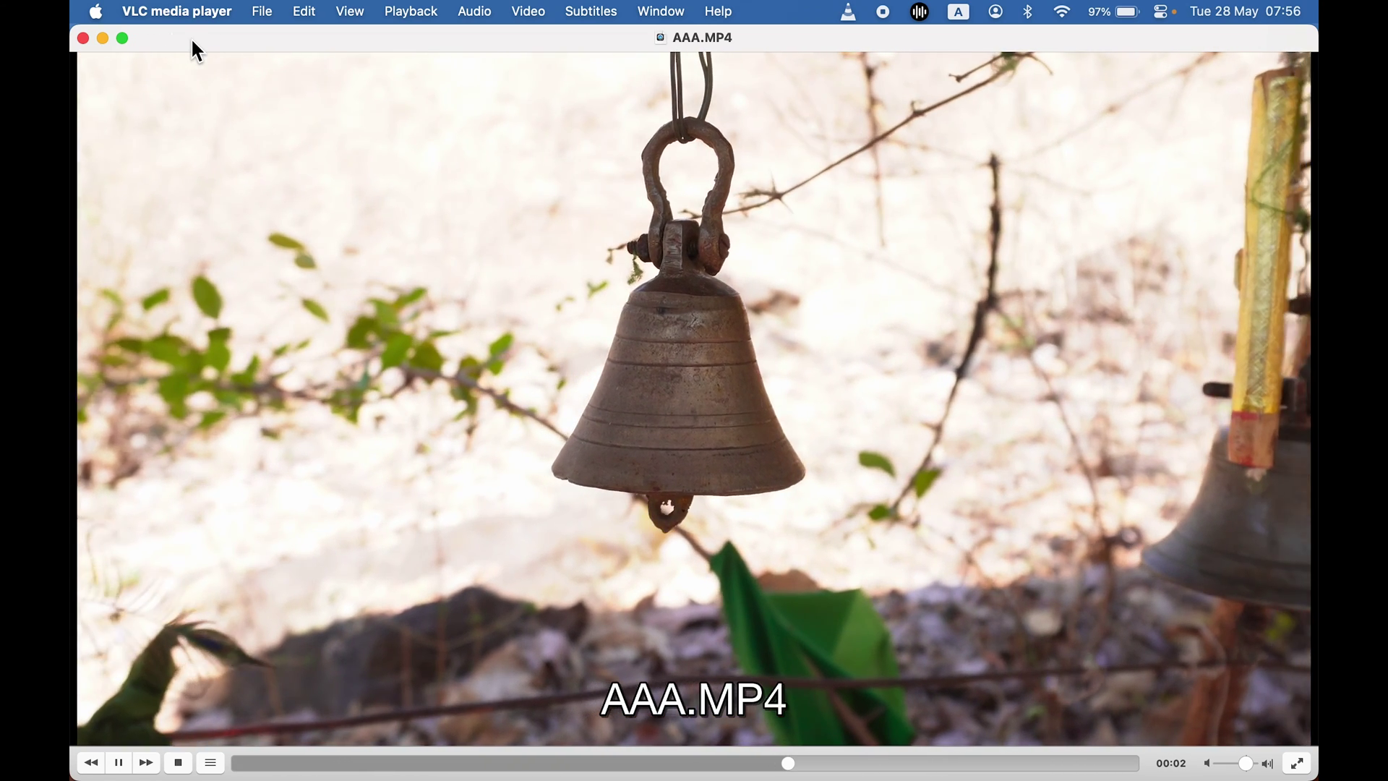
key("super+q")
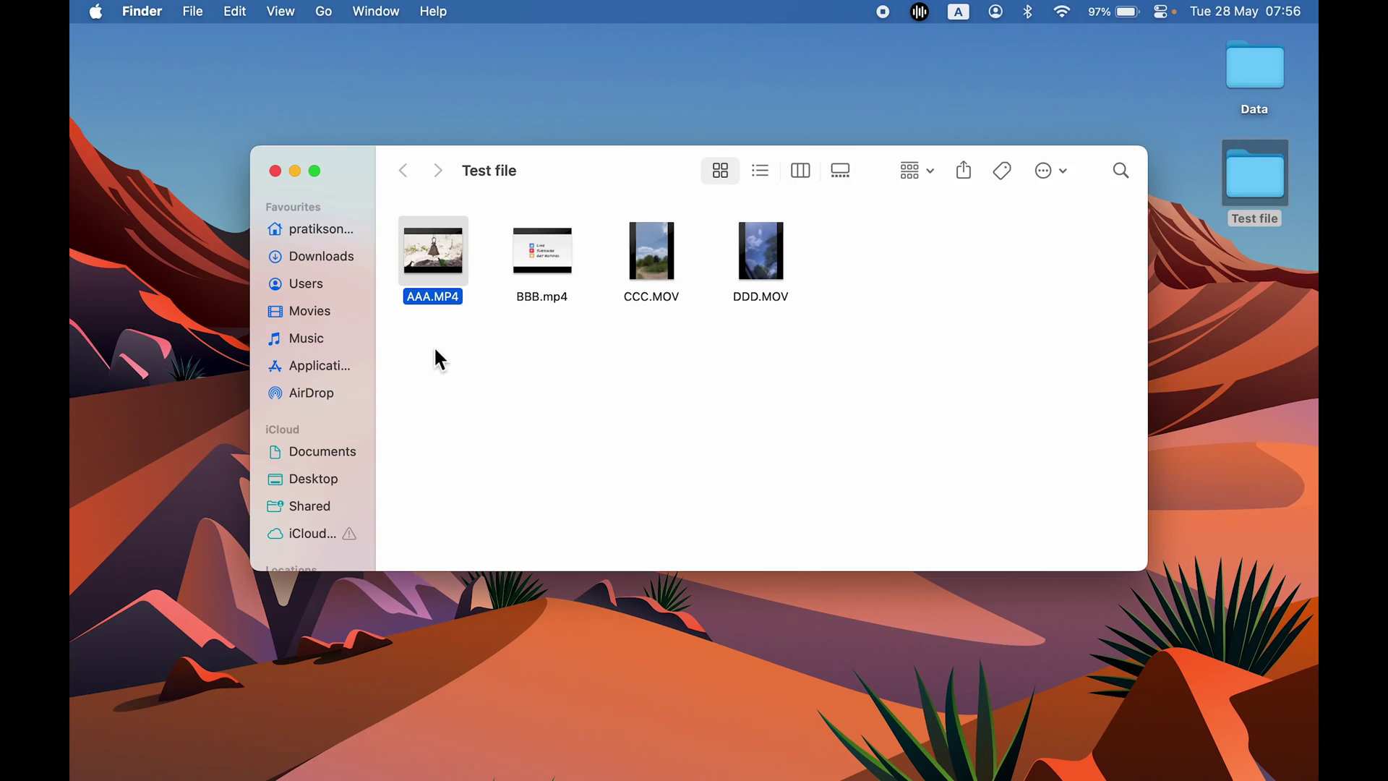
Step: Show that BBB.mp4 still opens in QuickTime Player, quit it, and select AAA.MP4
left_click(436, 350)
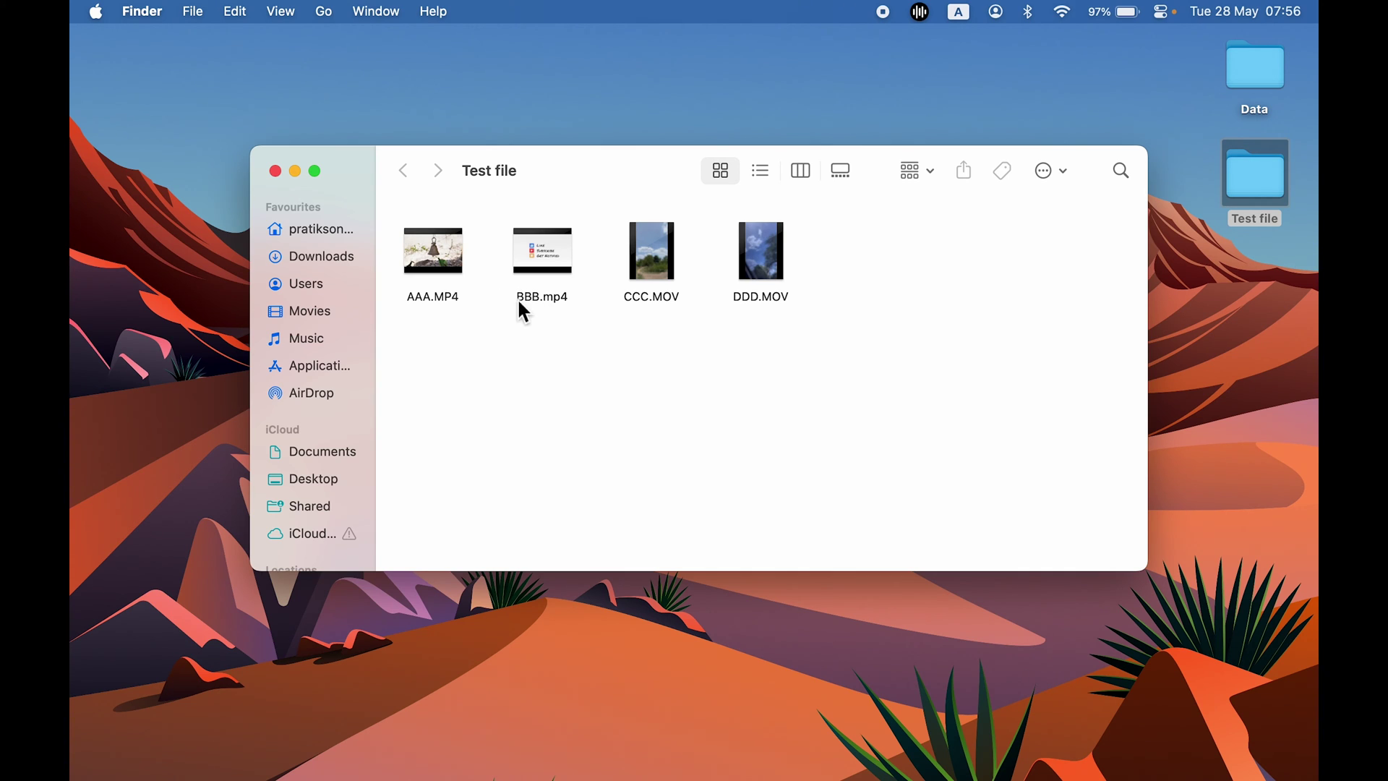
double_click(544, 299)
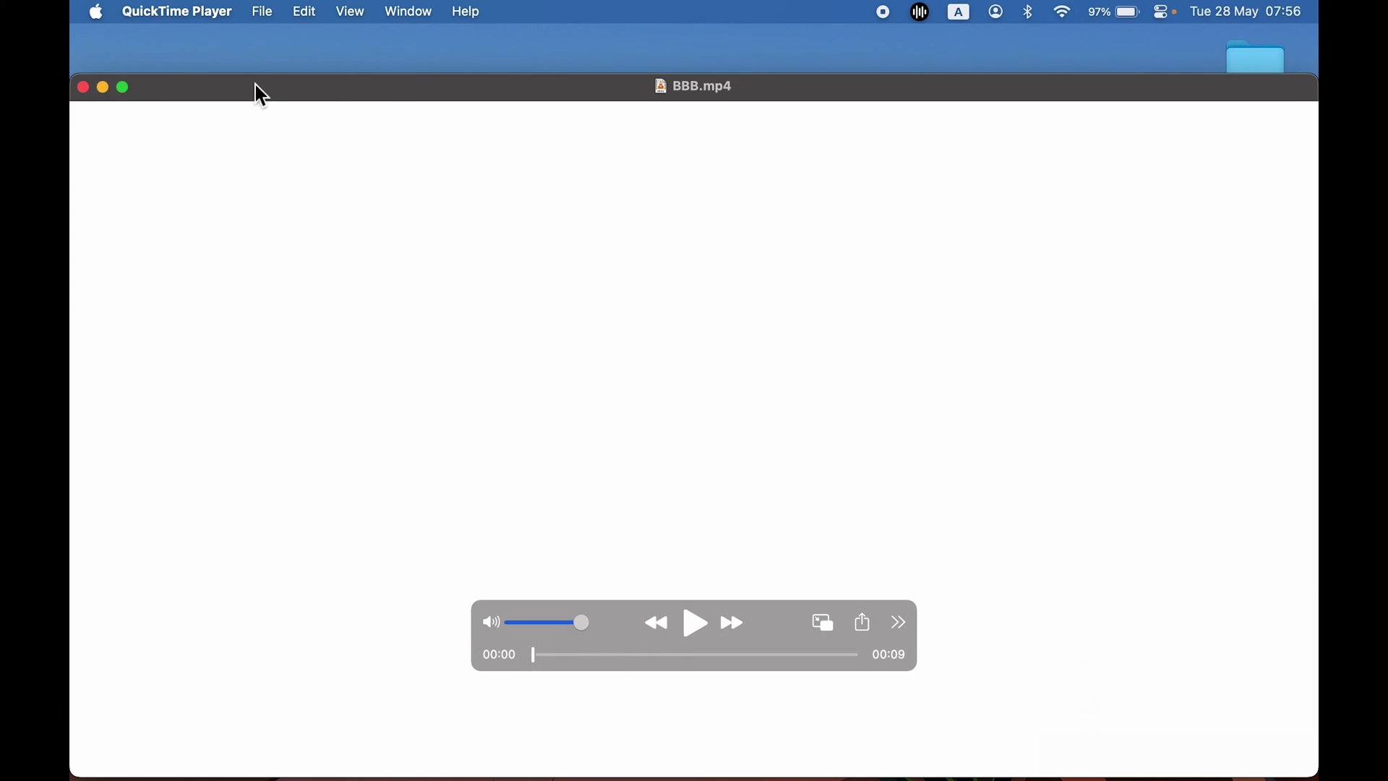
key("super+q")
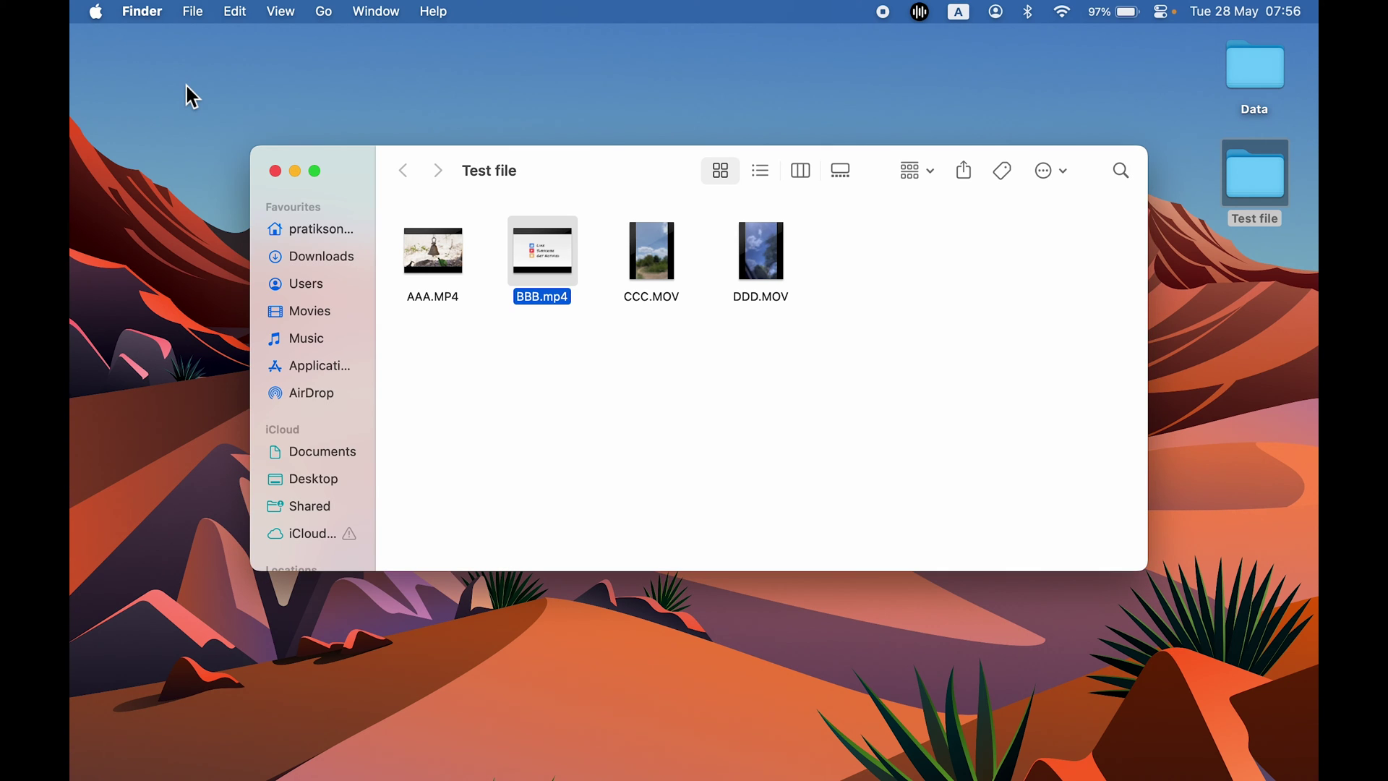
left_click(424, 345)
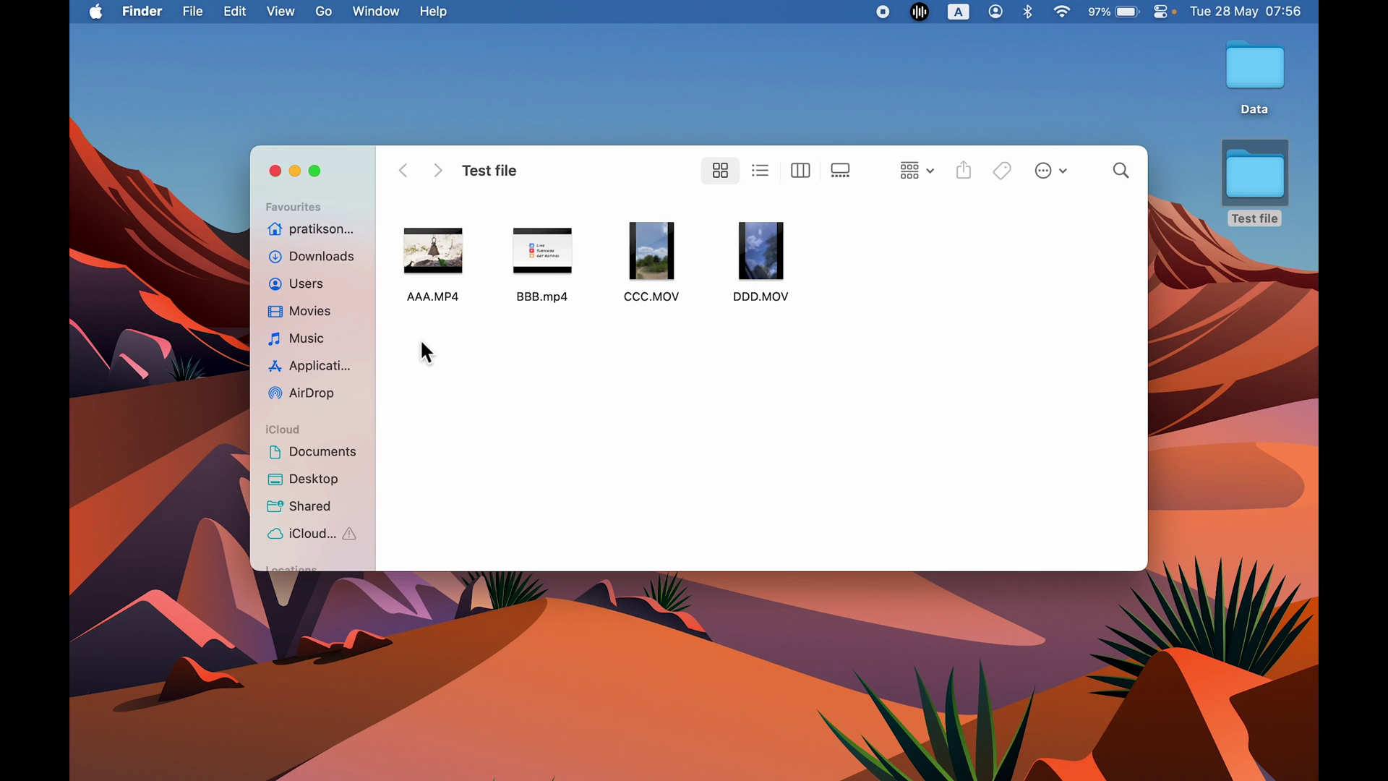
left_click(418, 296)
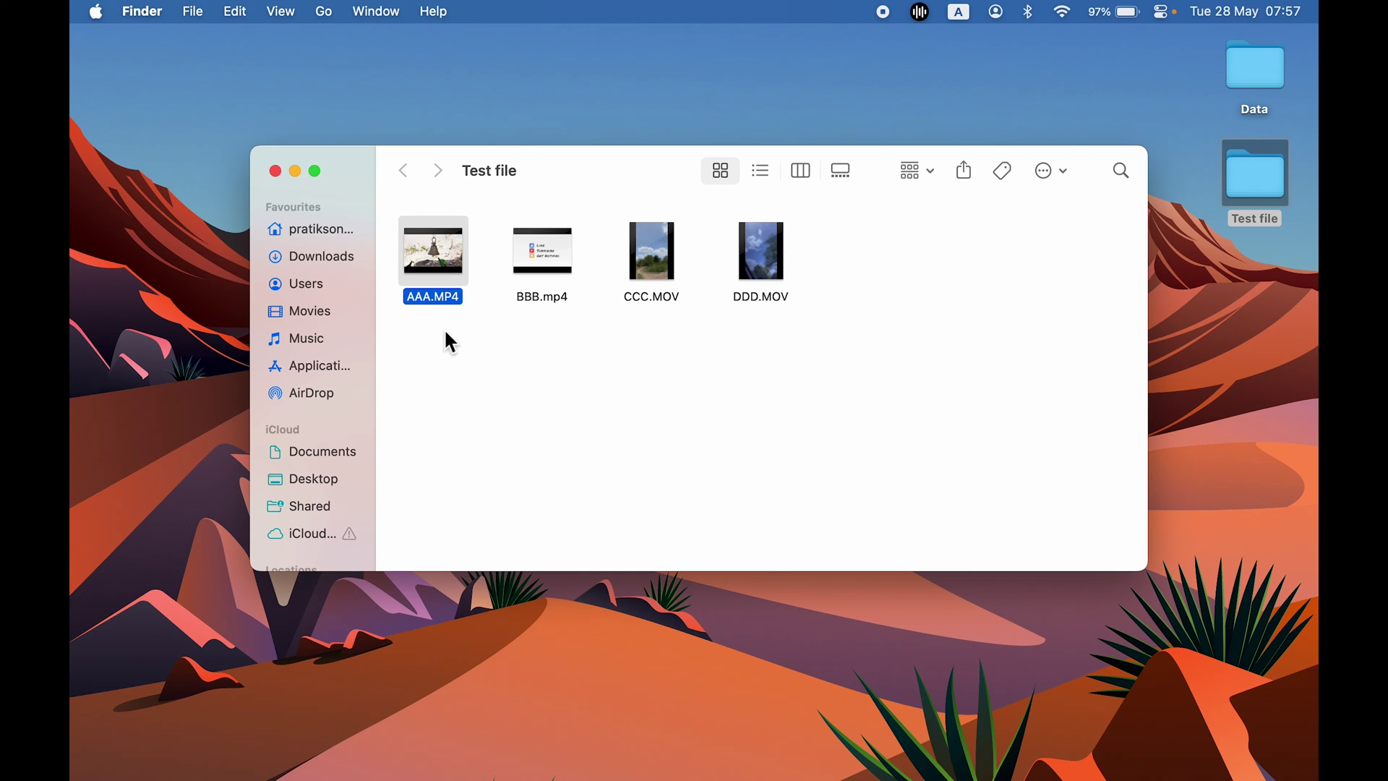
Step: Use Get Info on AAA.MP4 and apply VLC to all MP4 files with Change All
right_click(442, 307)
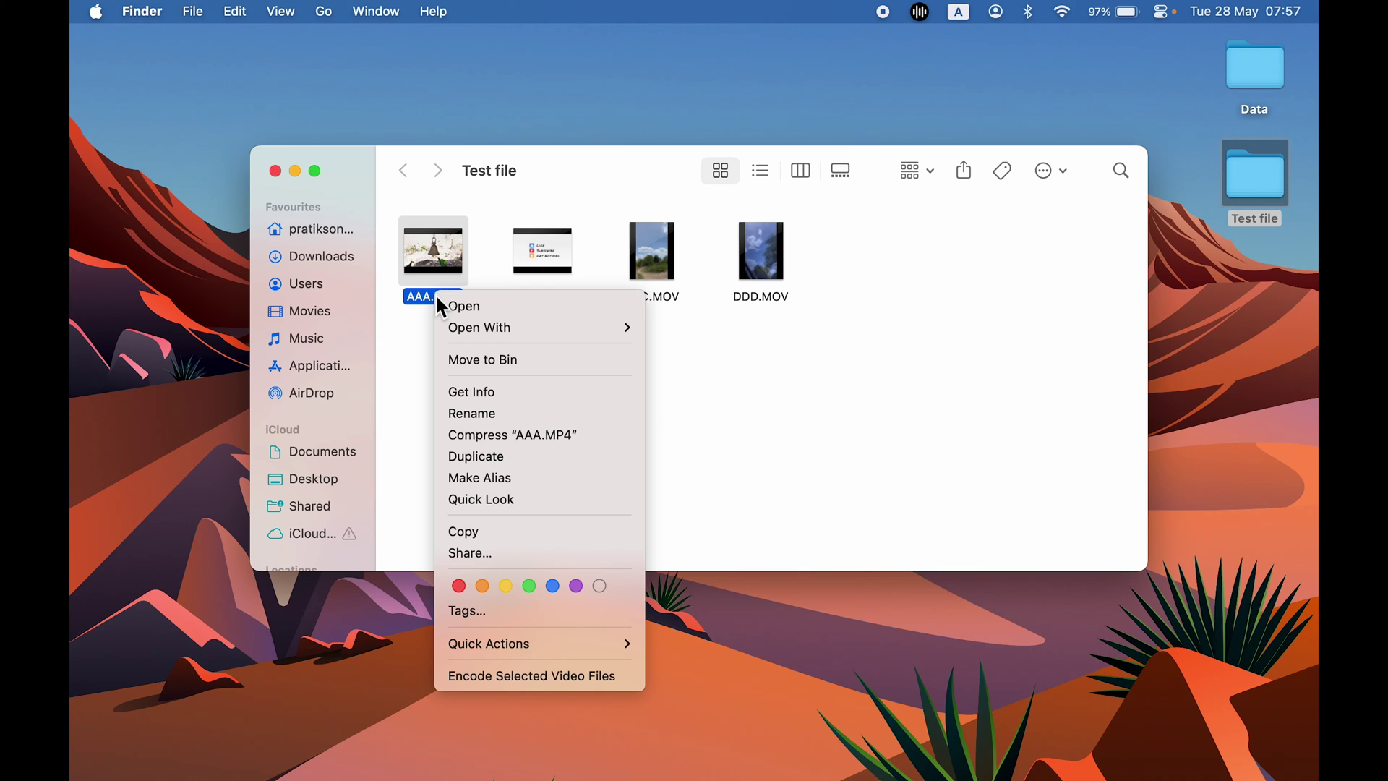
left_click(512, 406)
left_click_drag(198, 49, 1060, 65)
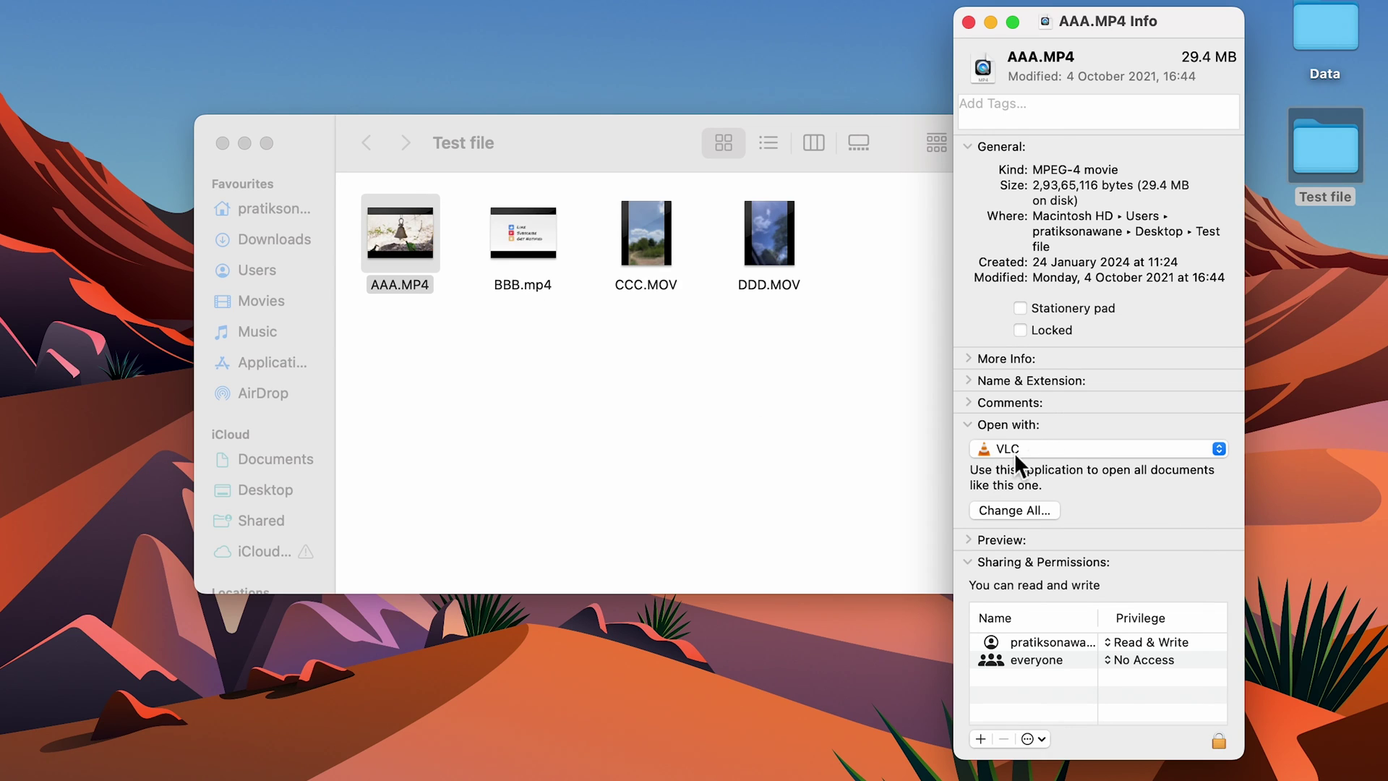
left_click(1011, 512)
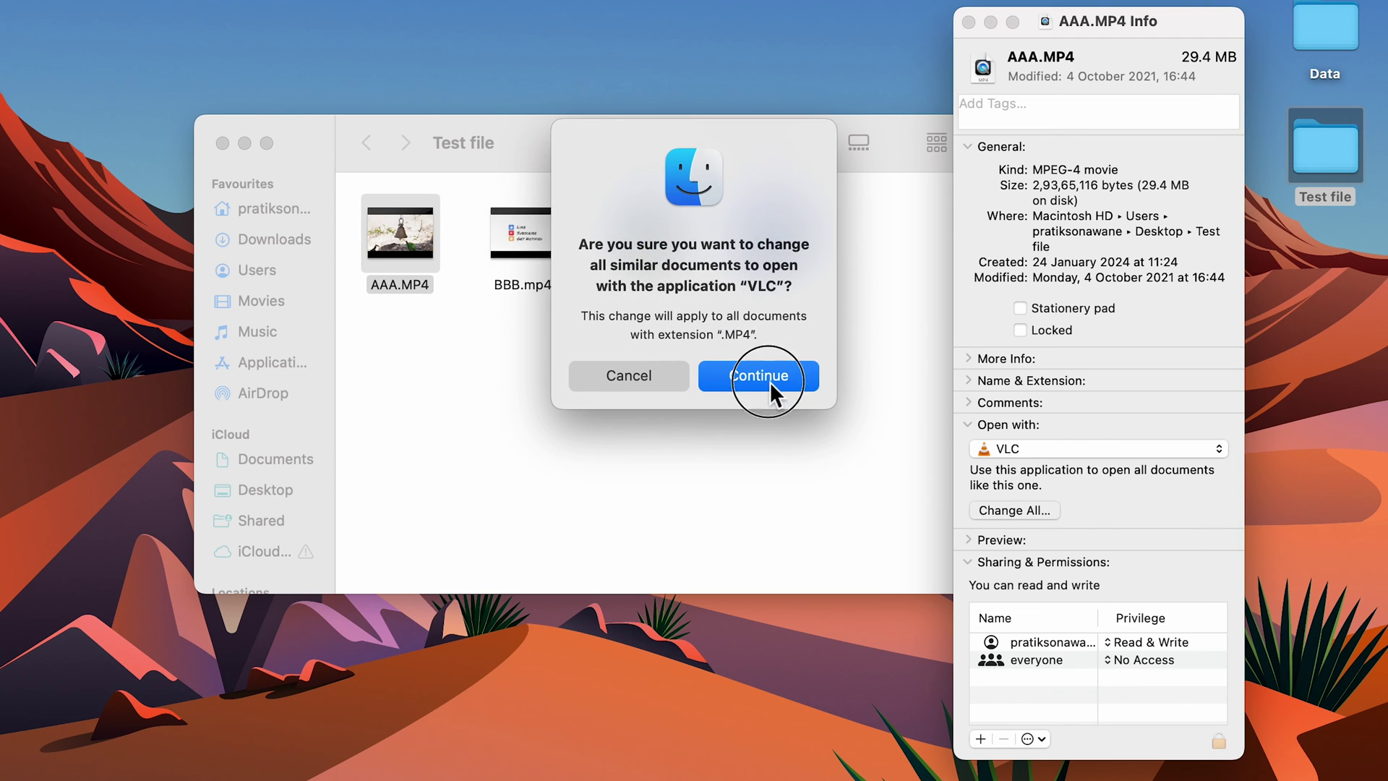
left_click(769, 382)
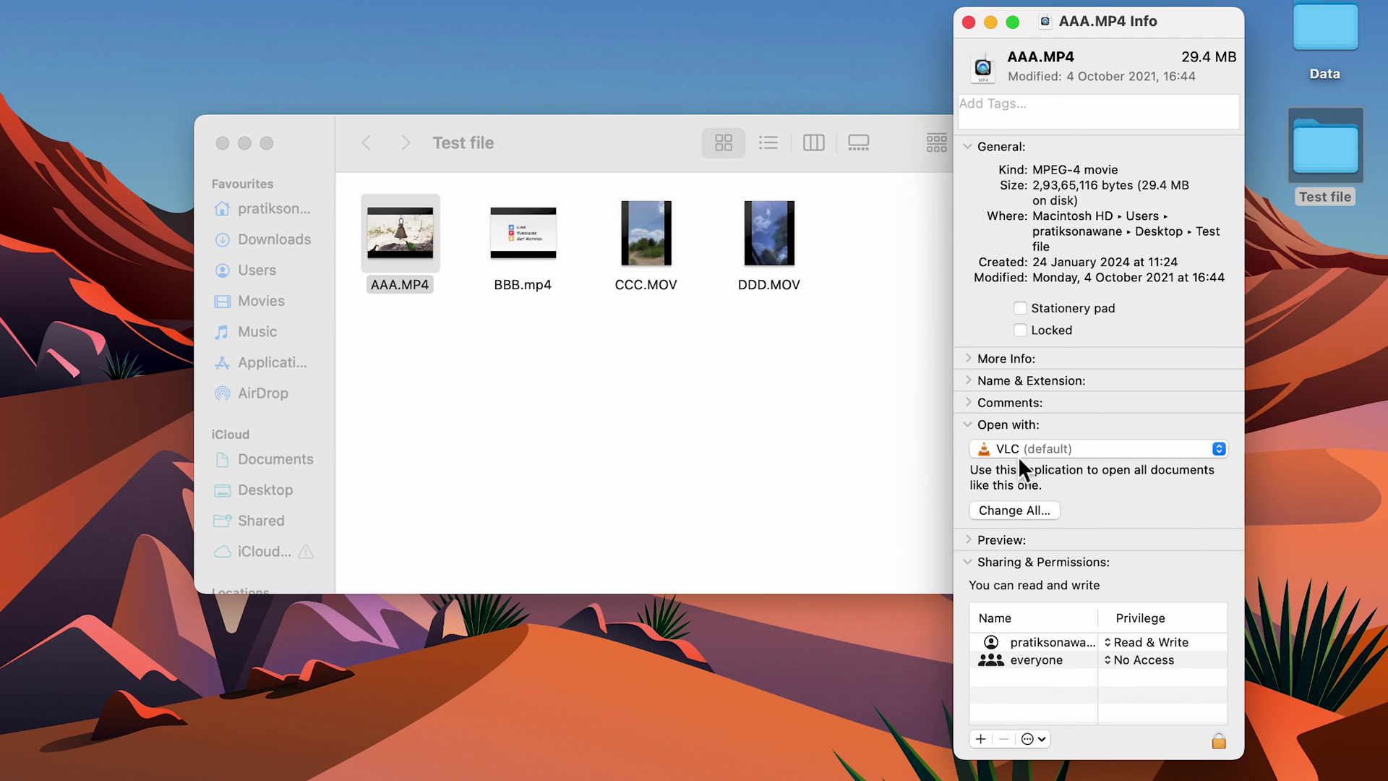
left_click(969, 21)
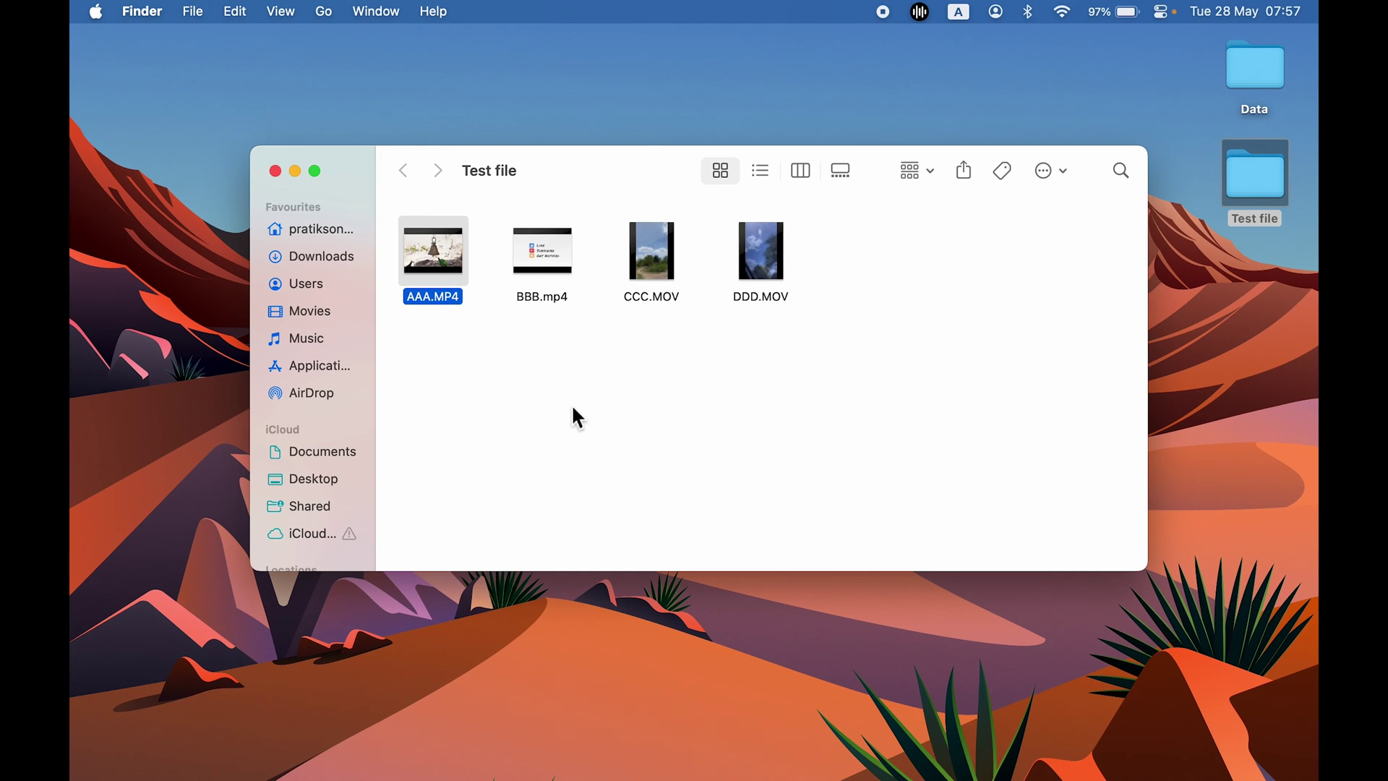
Step: Confirm BBB.mp4 now opens in VLC, then quit VLC and deselect it
left_click(578, 418)
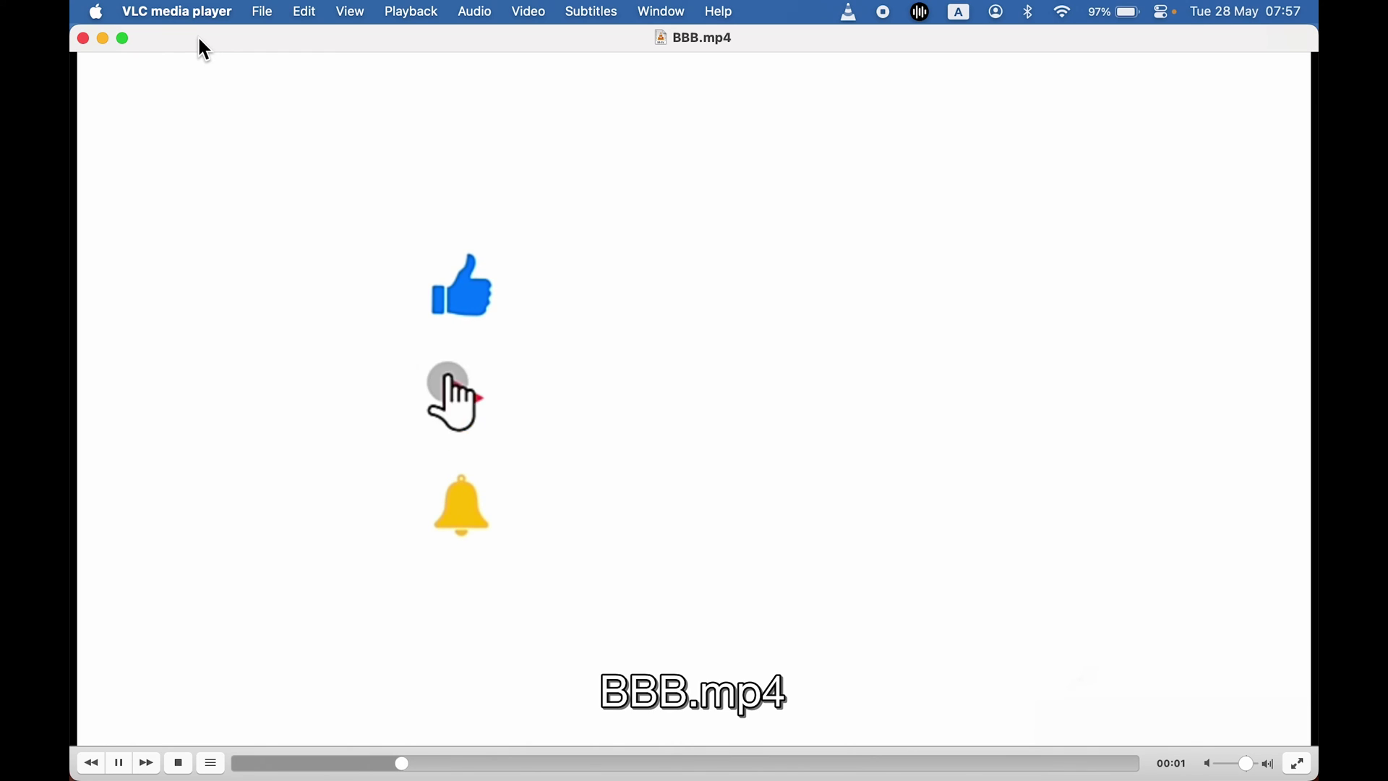
key("super+q")
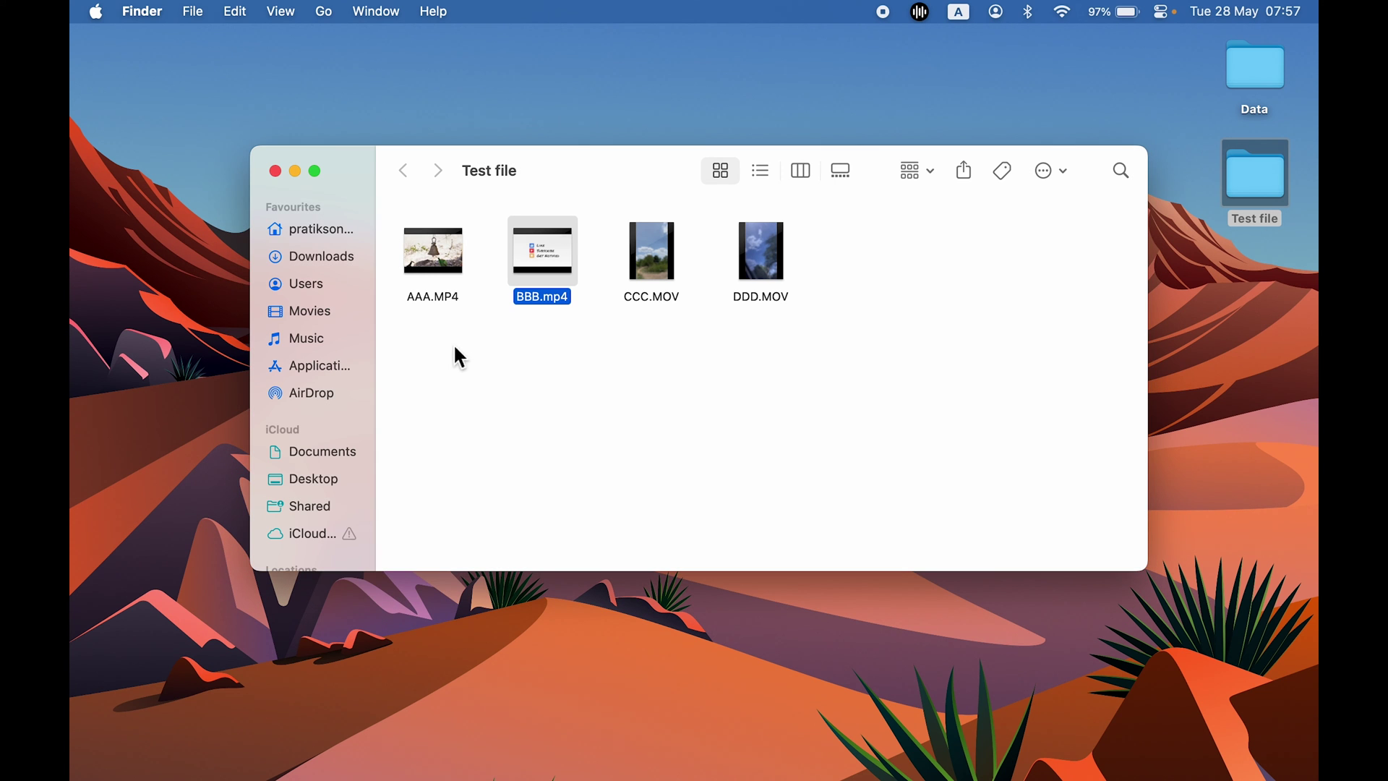
left_click(466, 368)
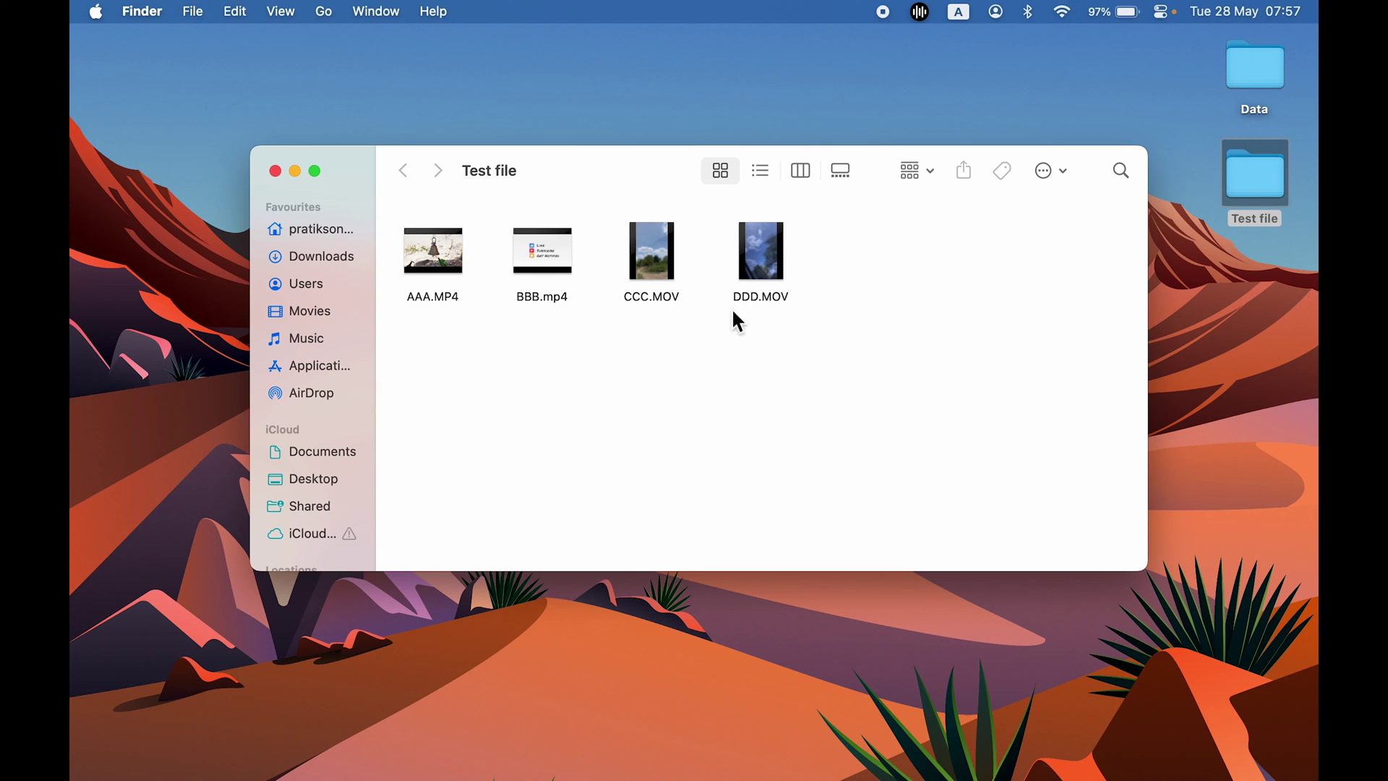
Step: Set CCC.MOV's Open with to VLC, apply it to all MOV files, and close Info
left_click(652, 300)
right_click(652, 300)
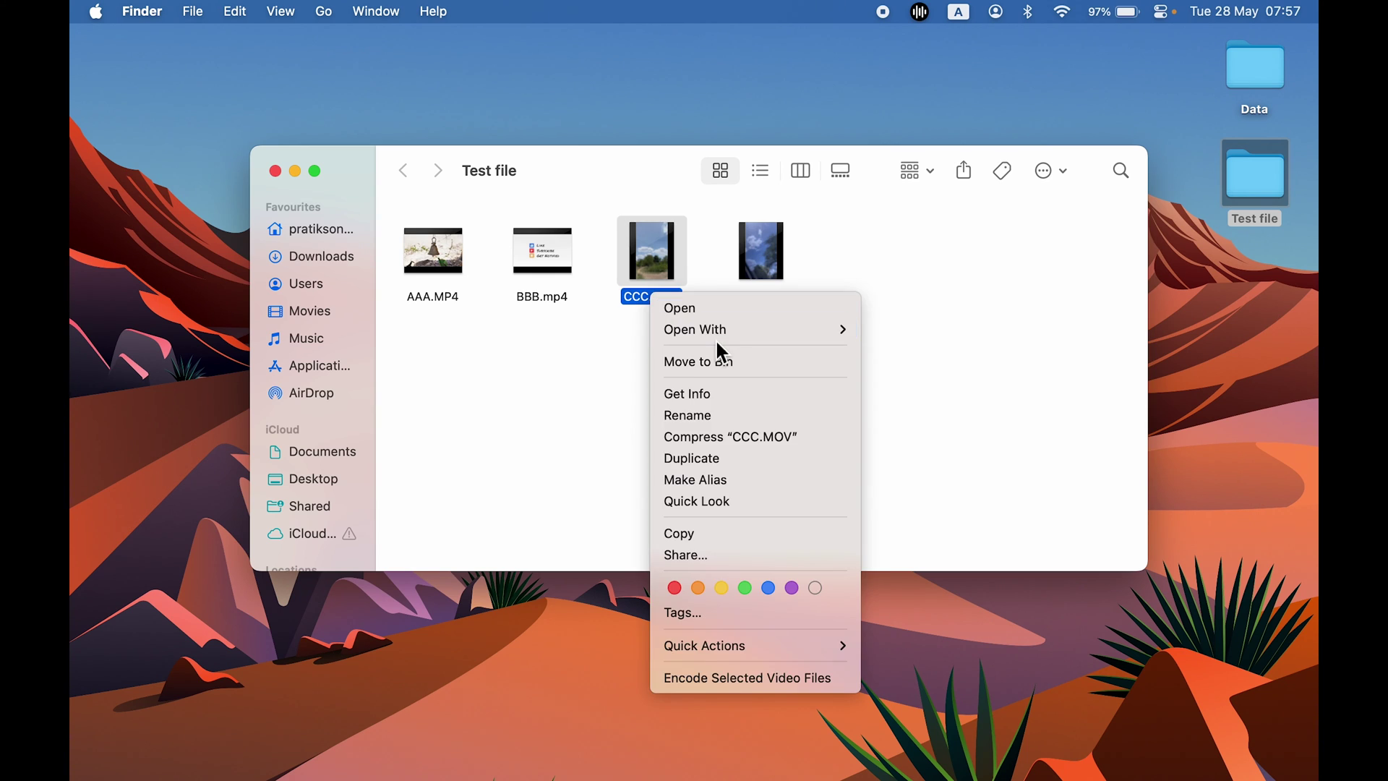
mouse_move(724, 334)
left_click(705, 396)
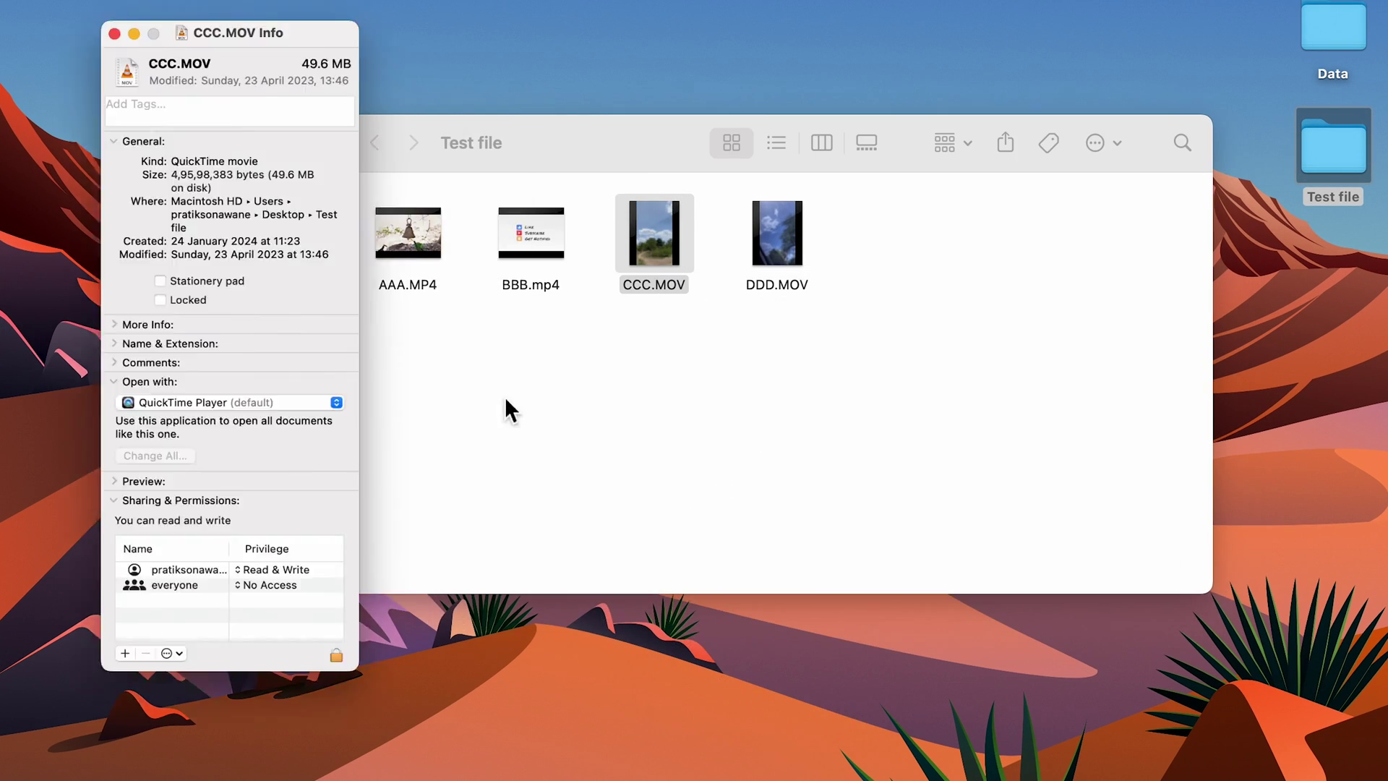
left_click(172, 430)
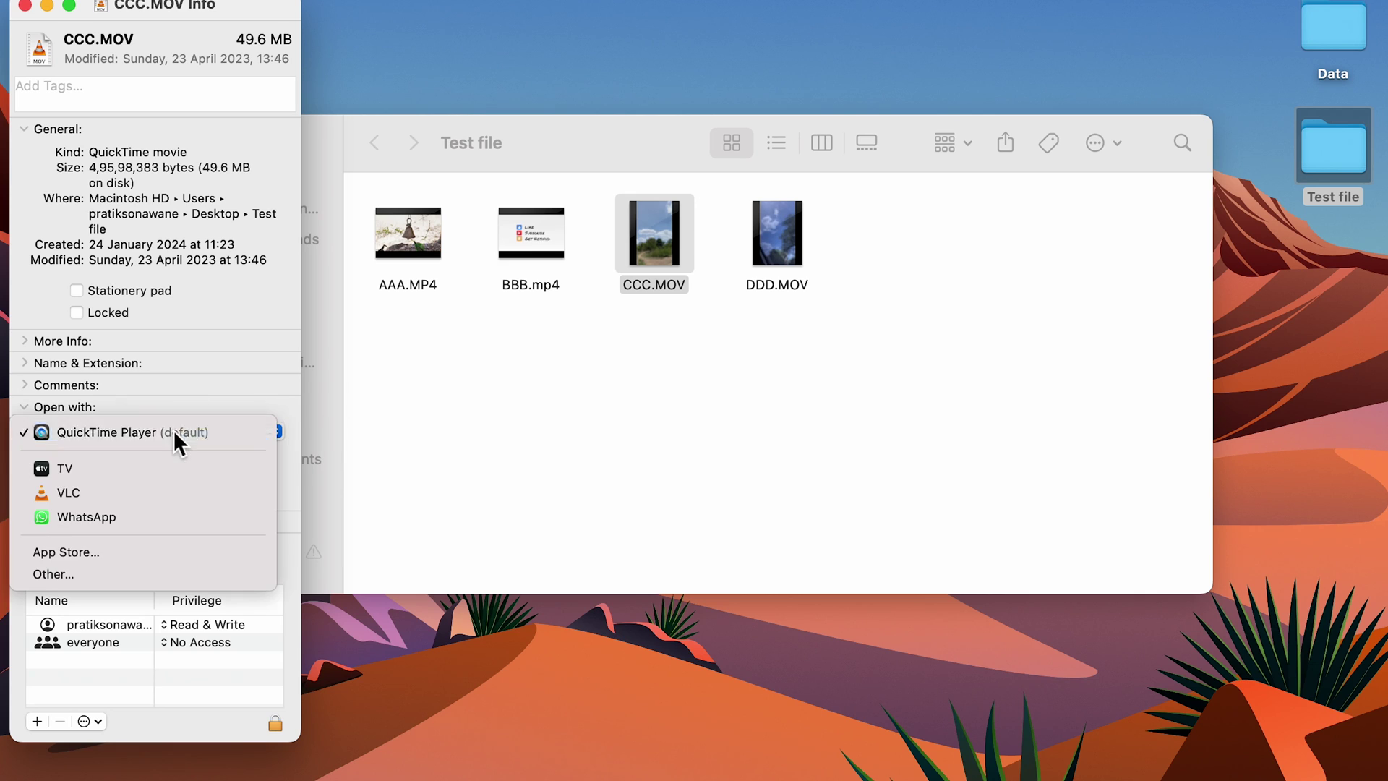
left_click(76, 497)
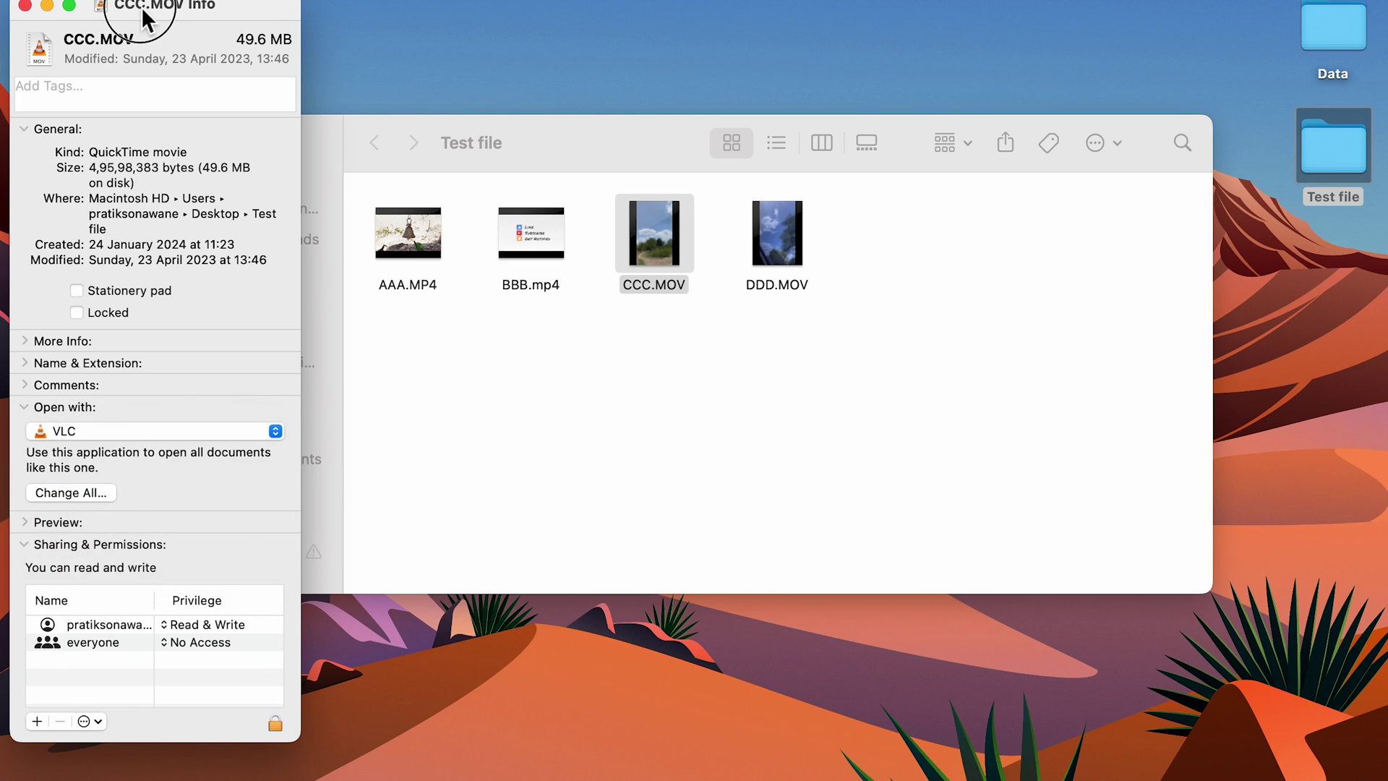
left_click_drag(141, 7, 176, 4)
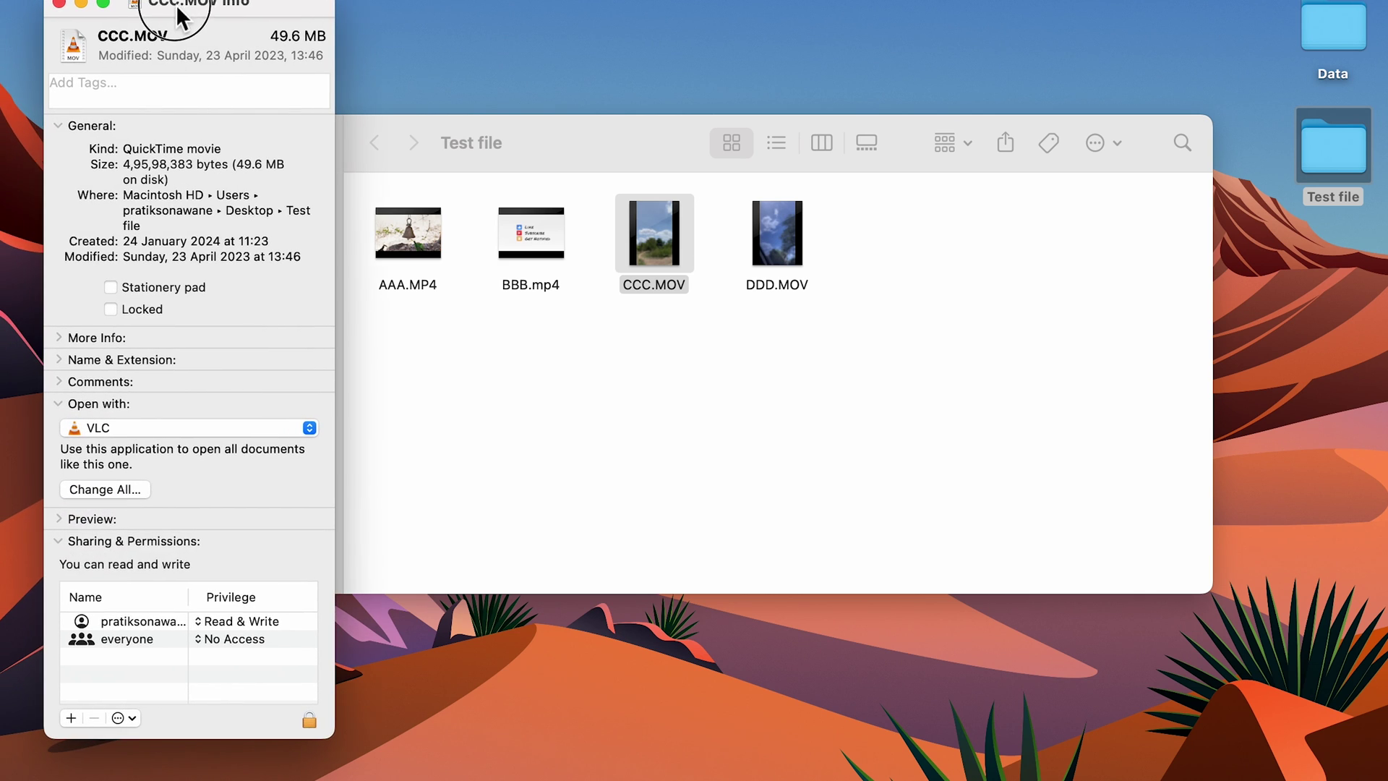
left_click(110, 490)
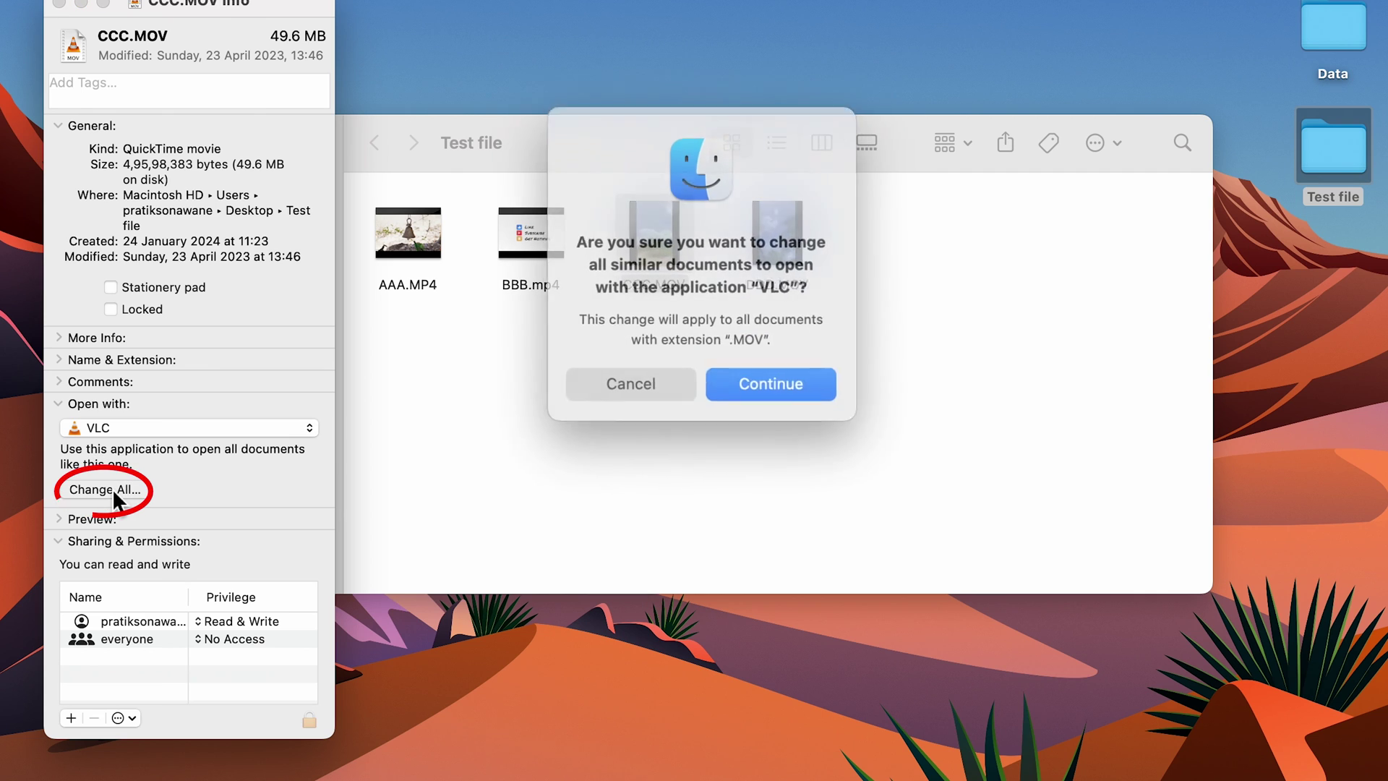
left_click(777, 383)
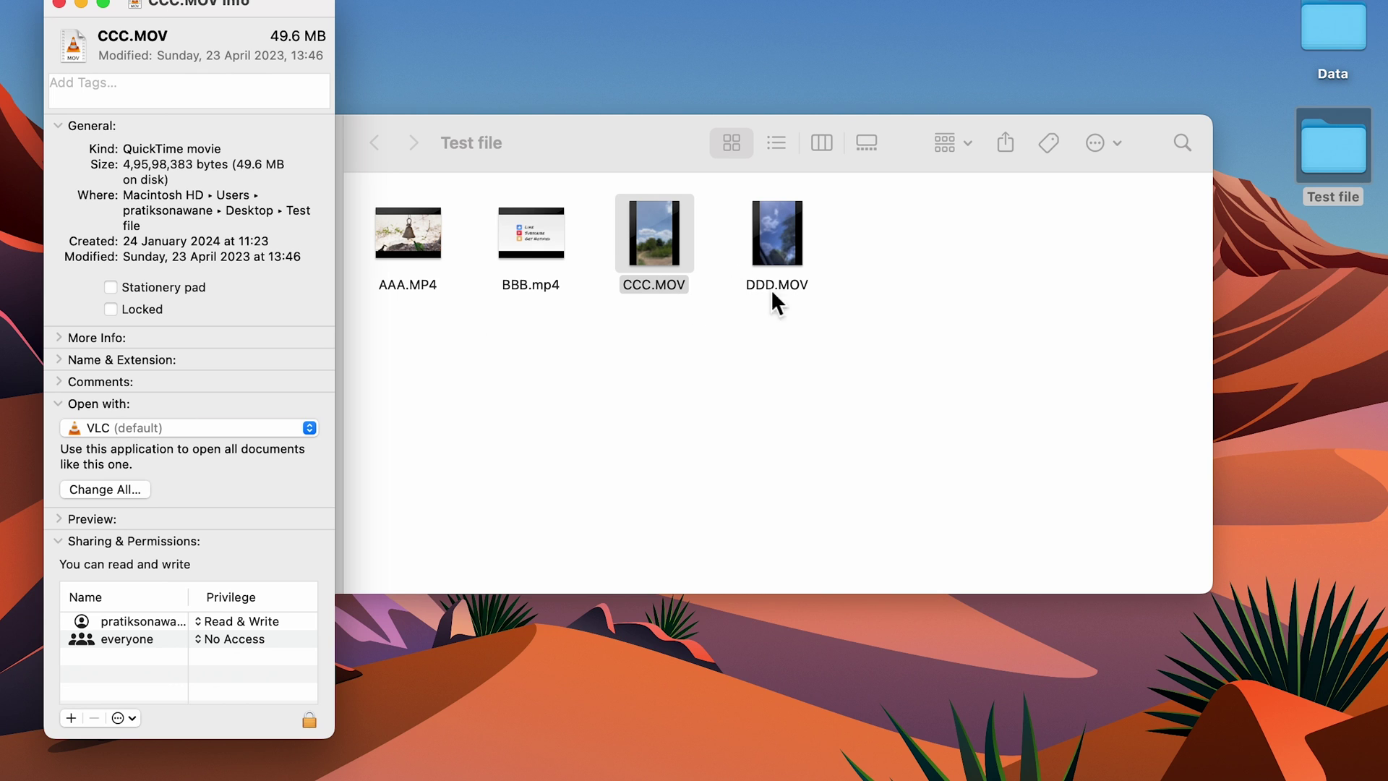
left_click(59, 4)
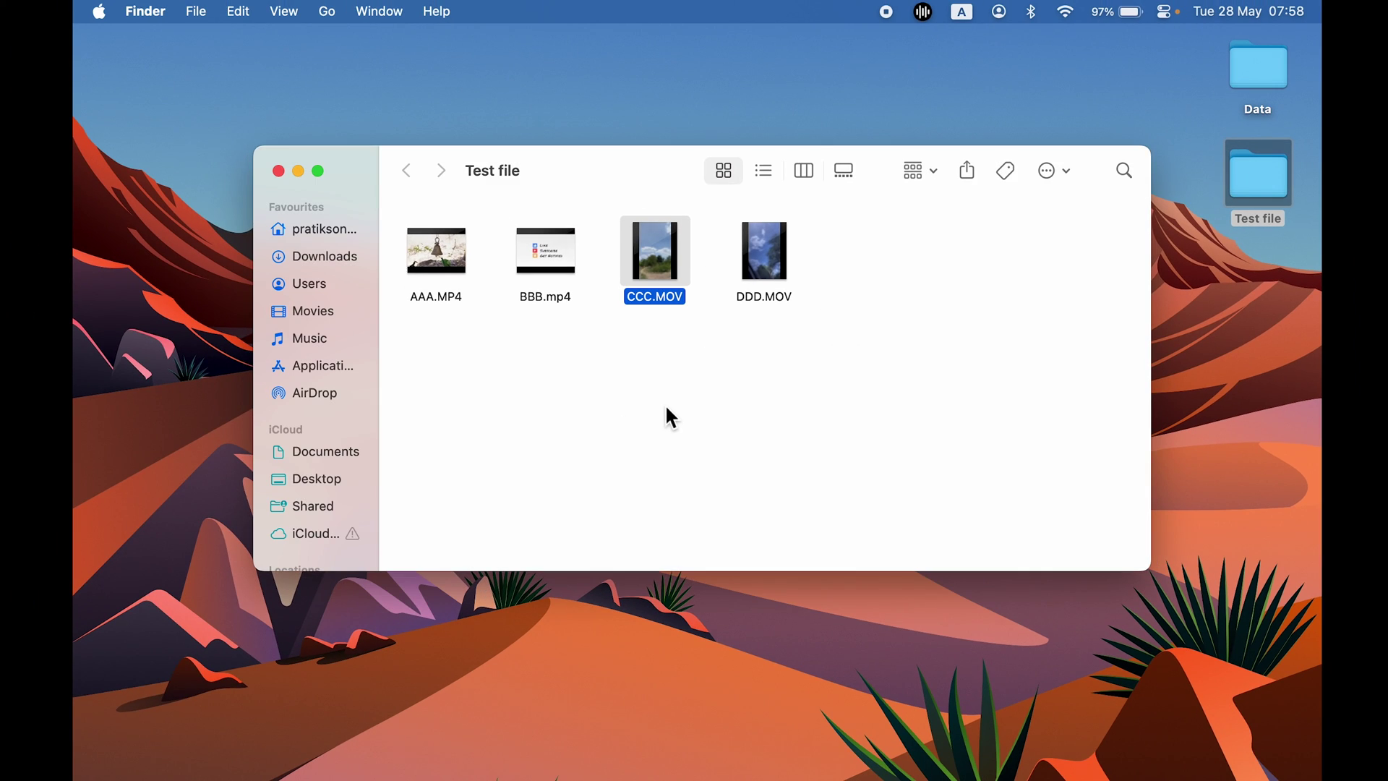
Step: Deselect CCC.MOV and close the Test file Finder window, leaving only the desktop
left_click(666, 409)
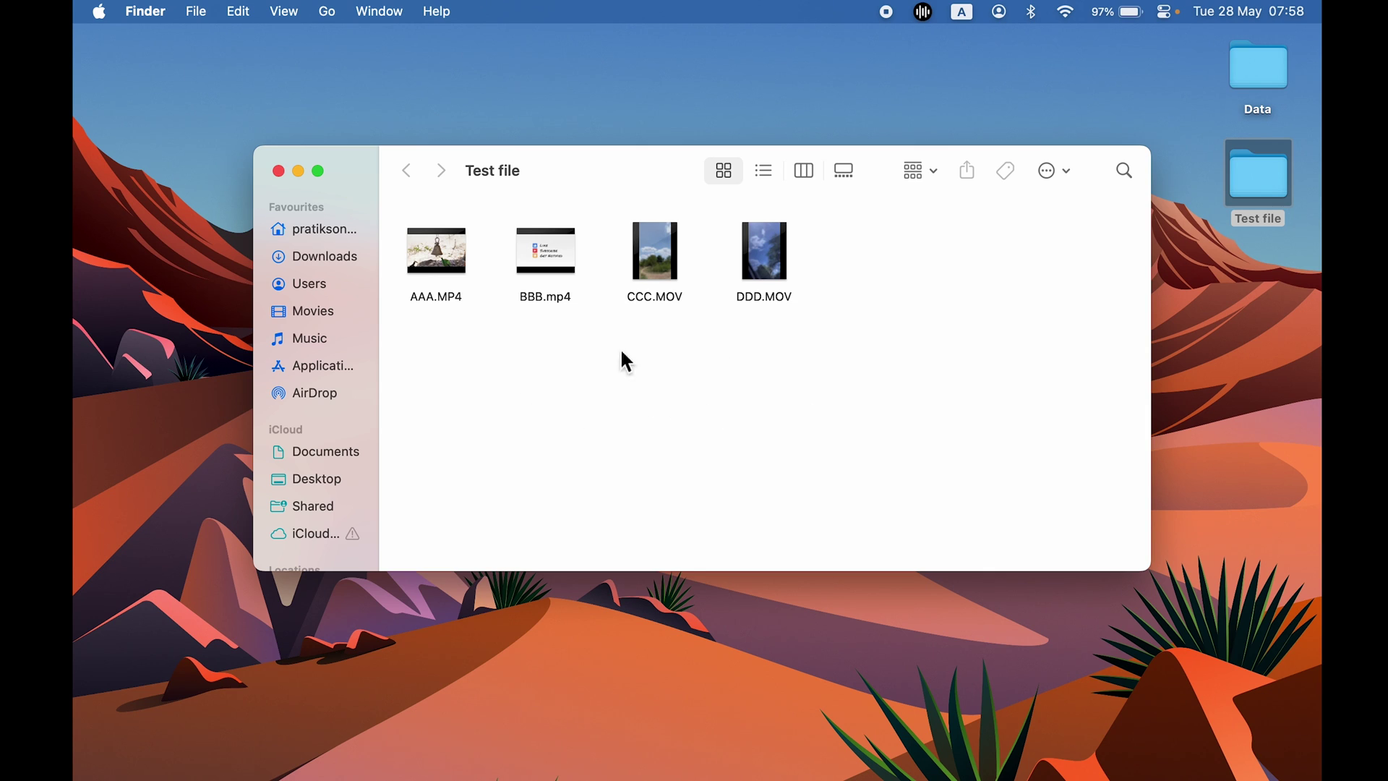
left_click(278, 171)
left_click(929, 438)
mouse_move(694, 777)
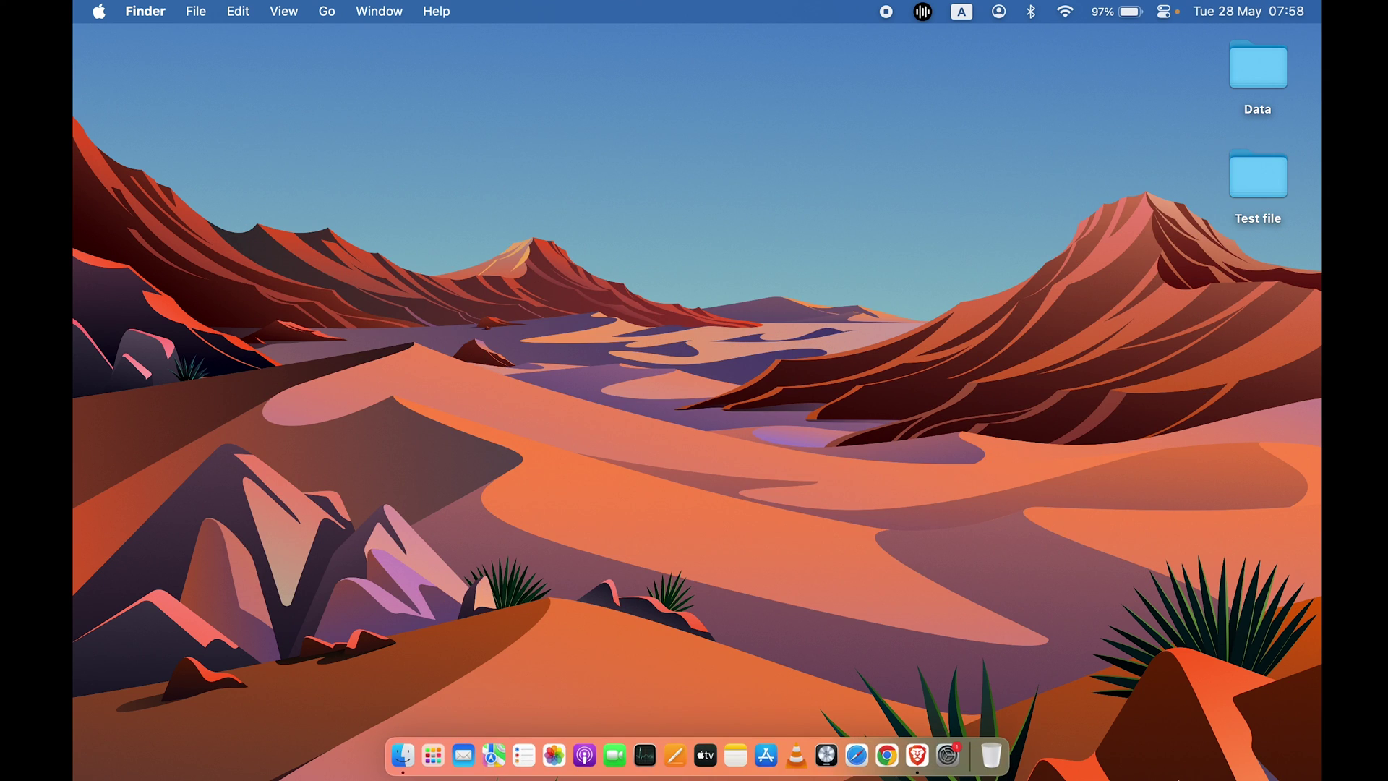